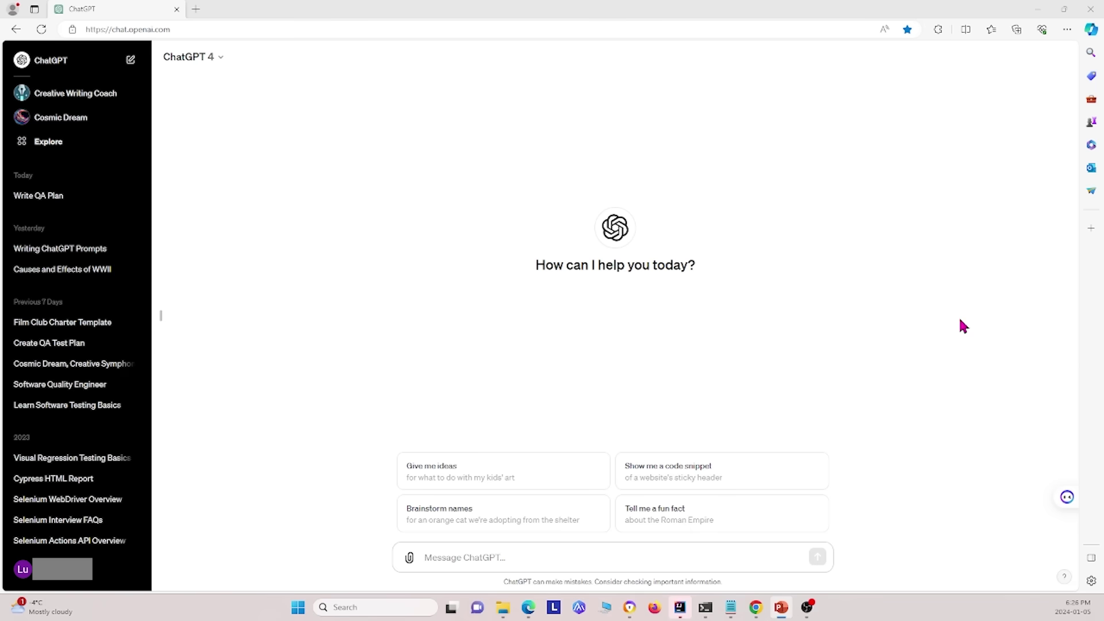
Send the pasted request to write login test cases, with the test image attached and the blank line removed.
click(761, 550)
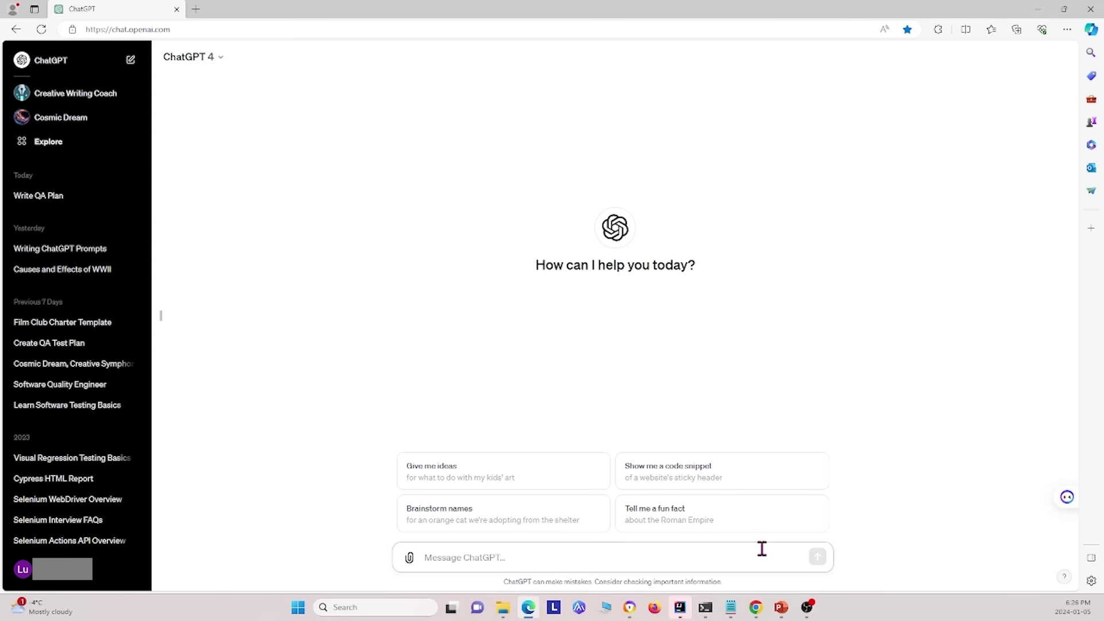
key(ctrl+v)
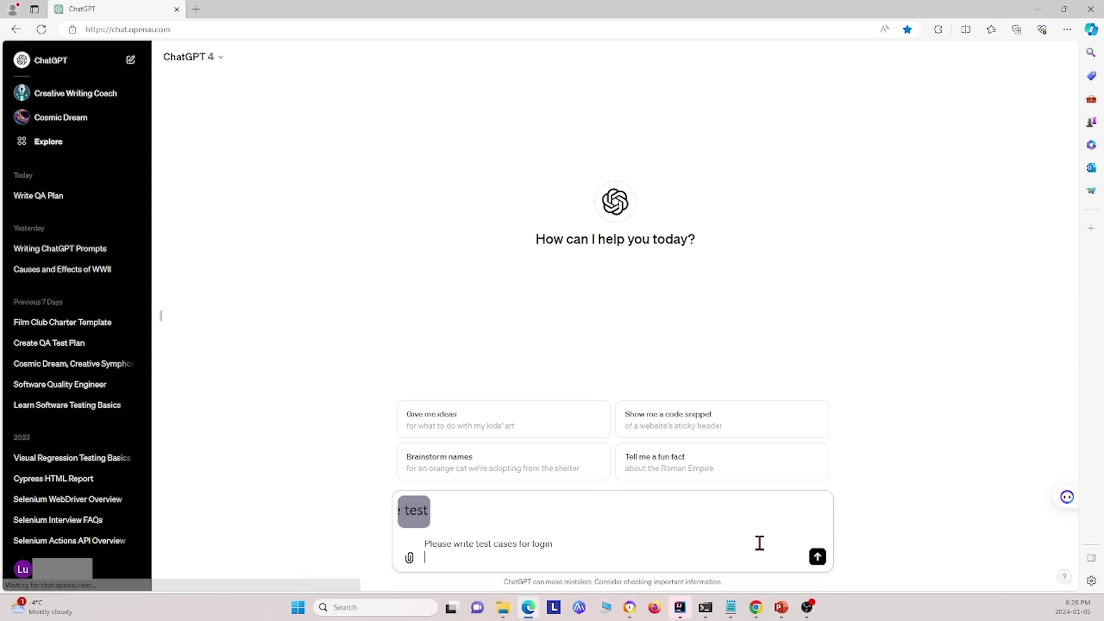
key(BackSpace)
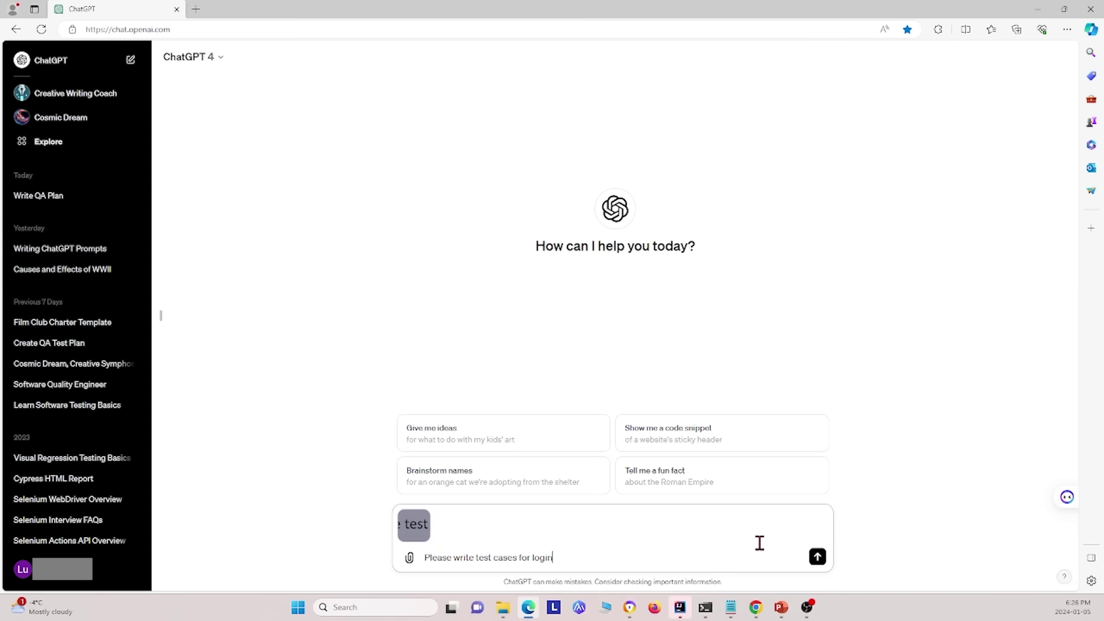
key(Return)
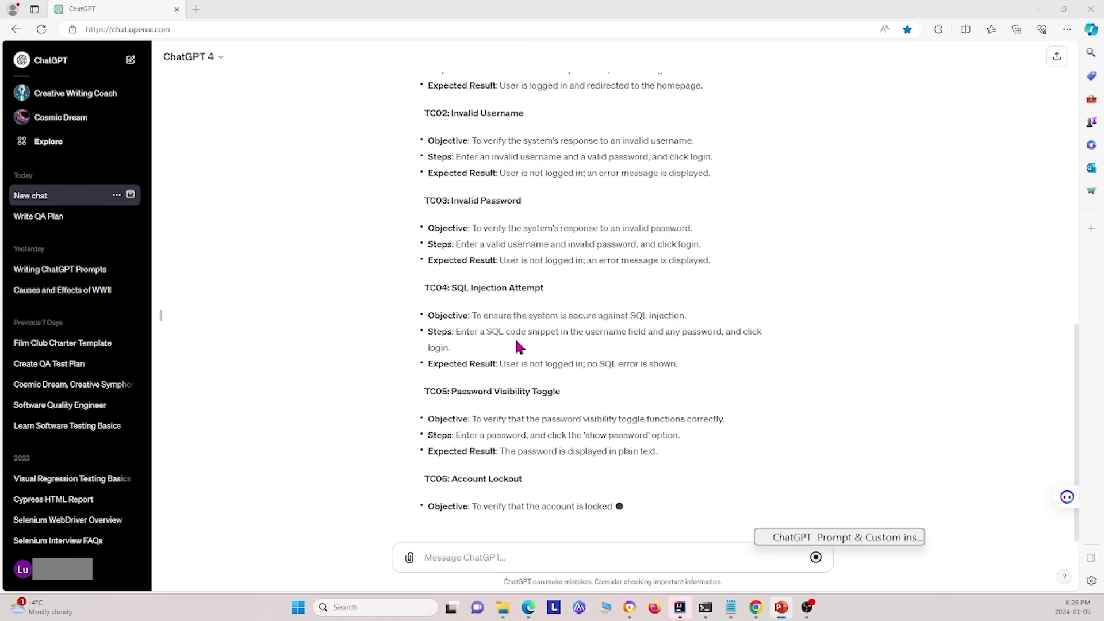
Review the streamed answer from the category summary down to TC08 and the documentation attributes.
scroll(518, 339, up, 8)
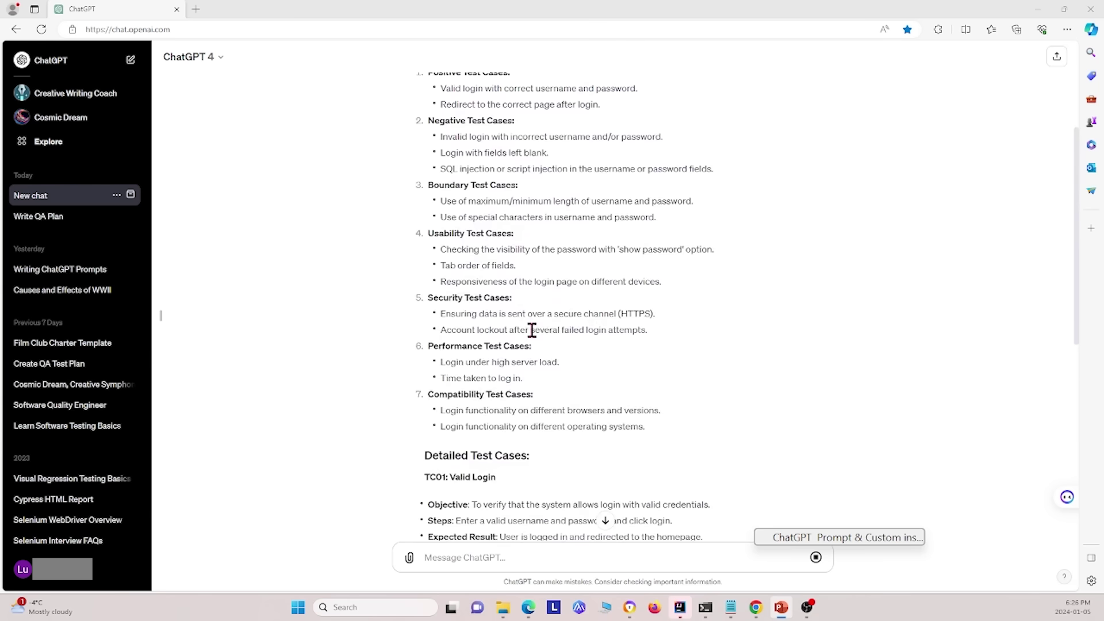
scroll(532, 329, down, 10)
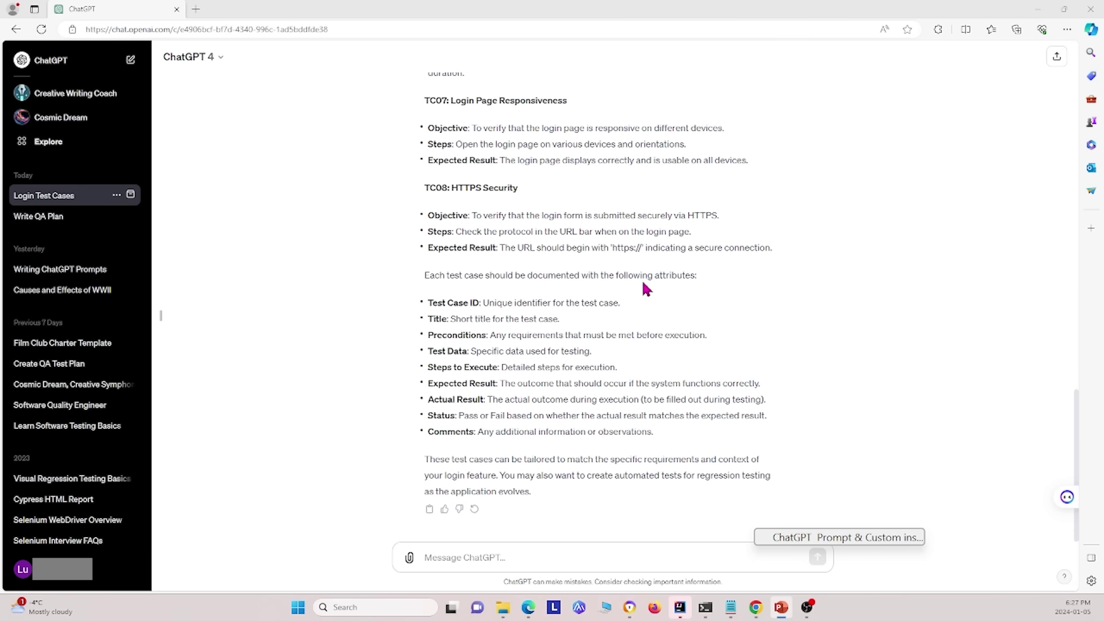
Send the refined table-format login prompt without the attached image.
click(625, 557)
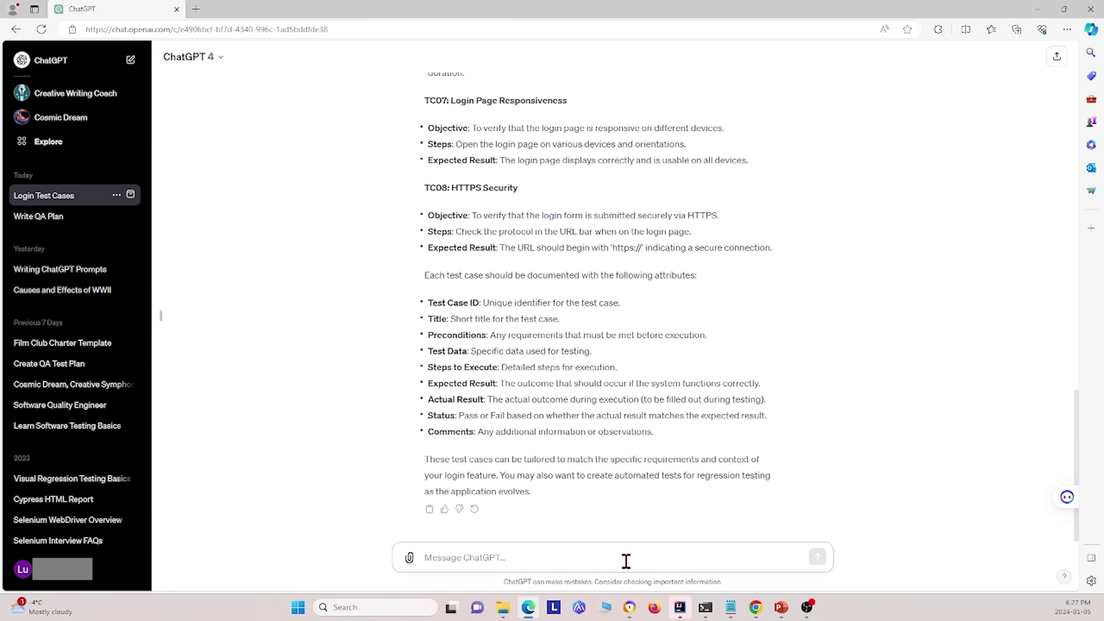
key(ctrl+v)
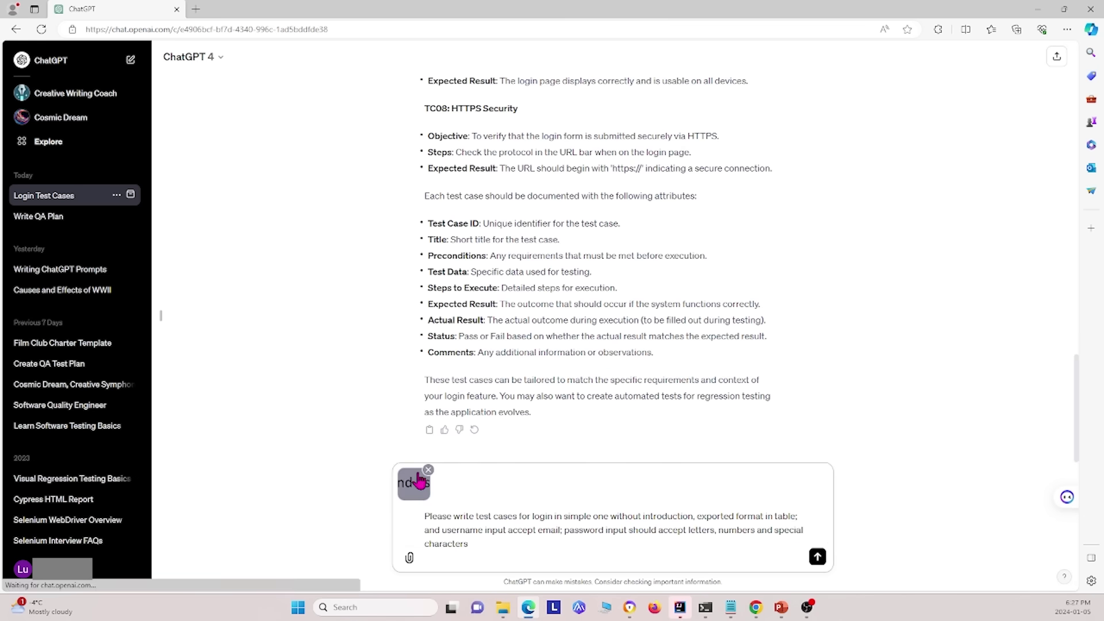
click(428, 470)
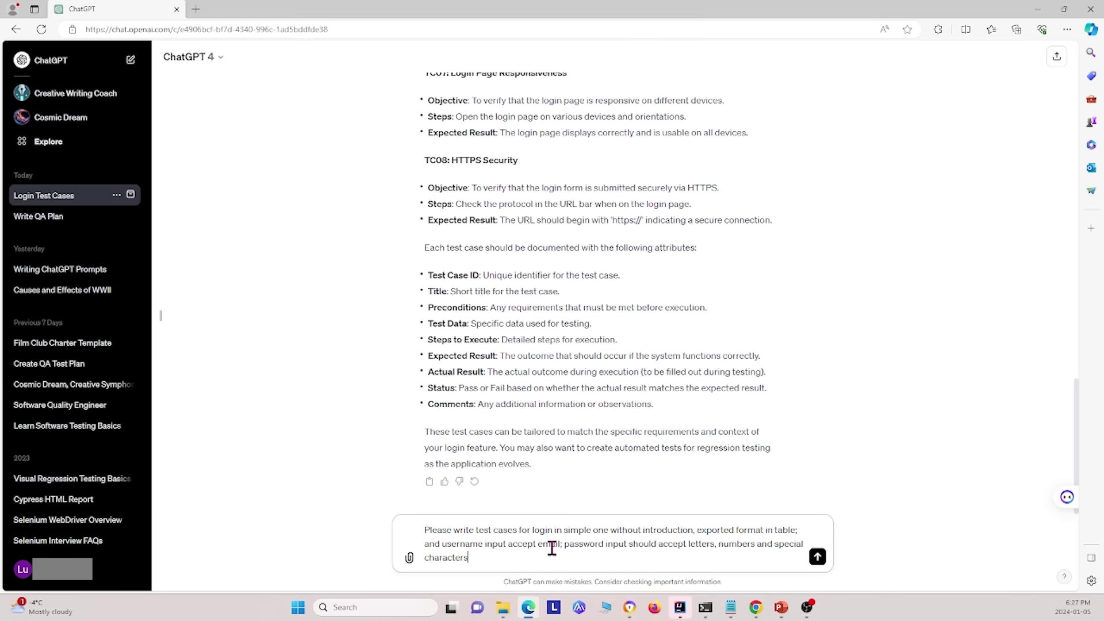
key(Return)
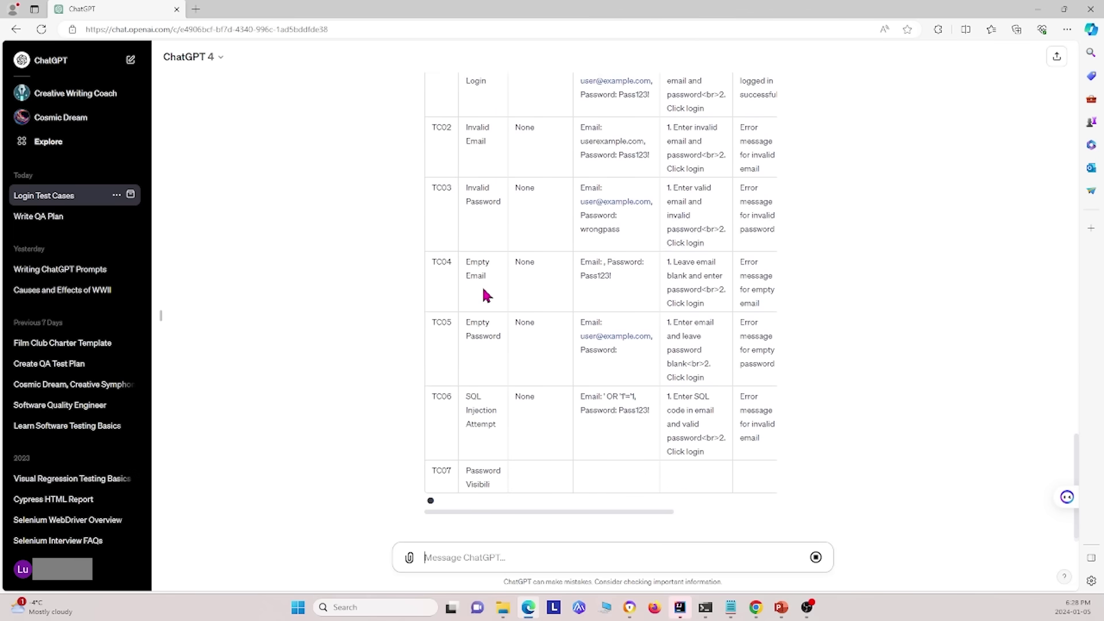
Scroll through the login test-case table and pan it horizontally to see every column.
scroll(661, 358, up, 3)
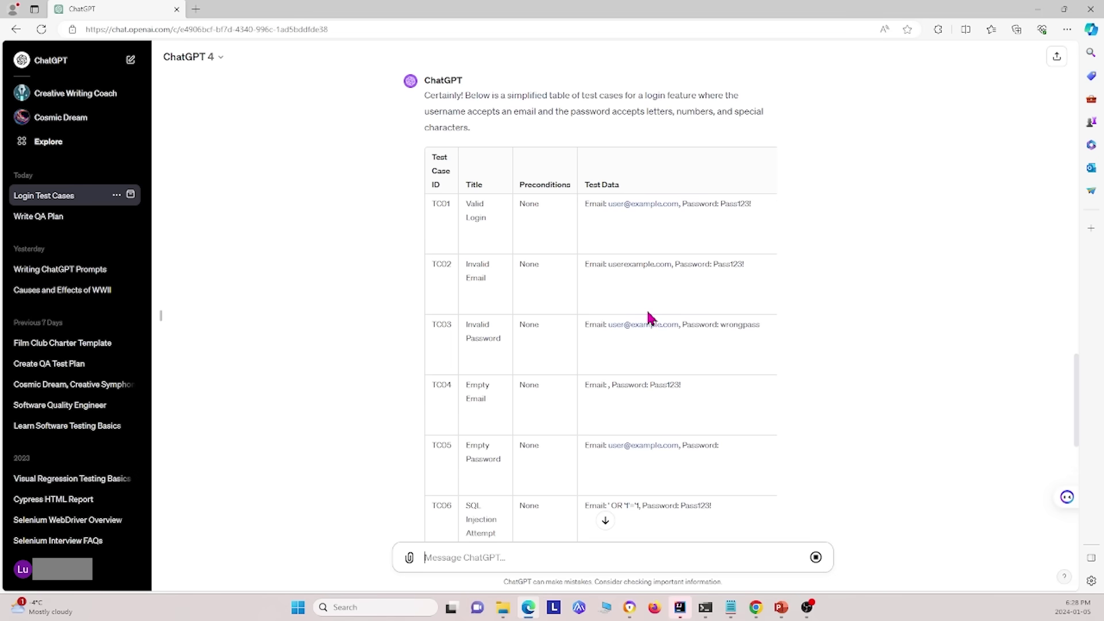
scroll(648, 318, down, 9)
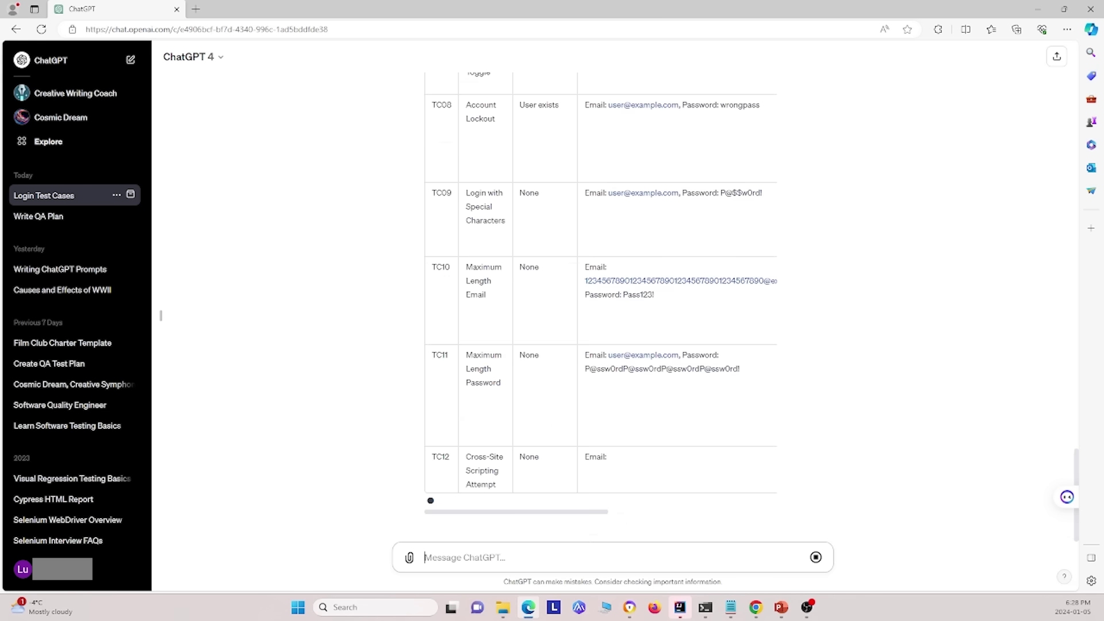
drag(578, 512, 708, 528)
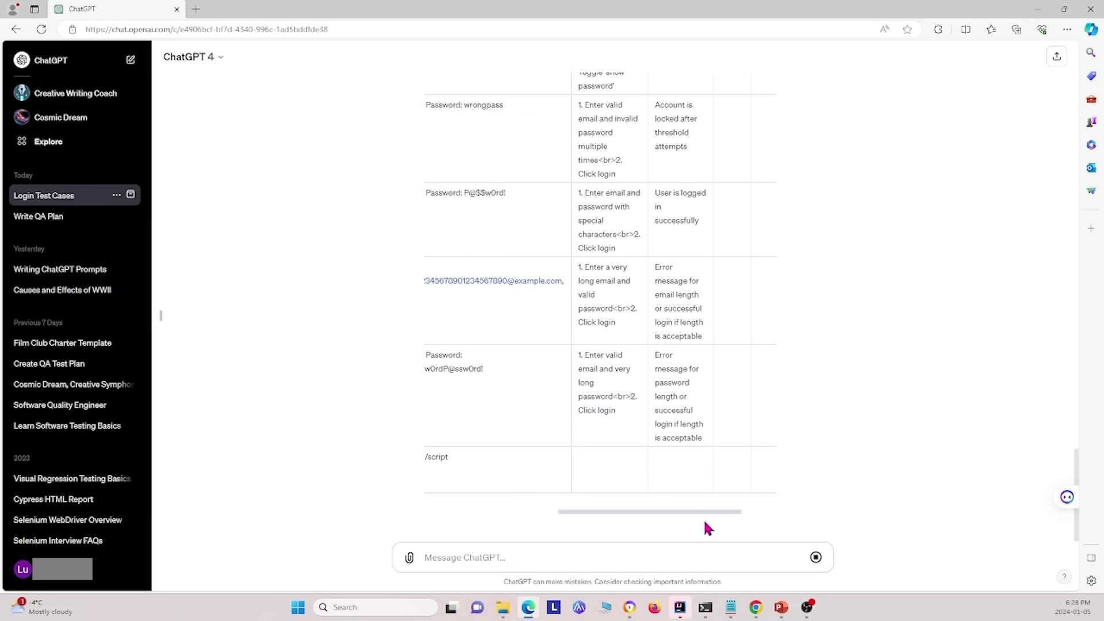
scroll(706, 521, up, 15)
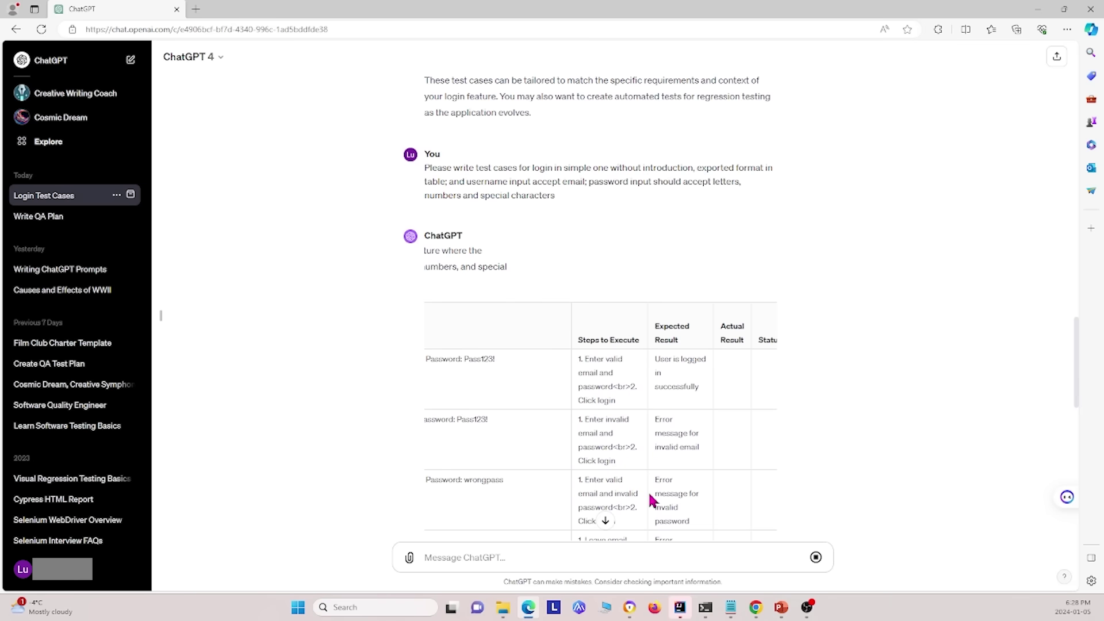
scroll(653, 501, down, 10)
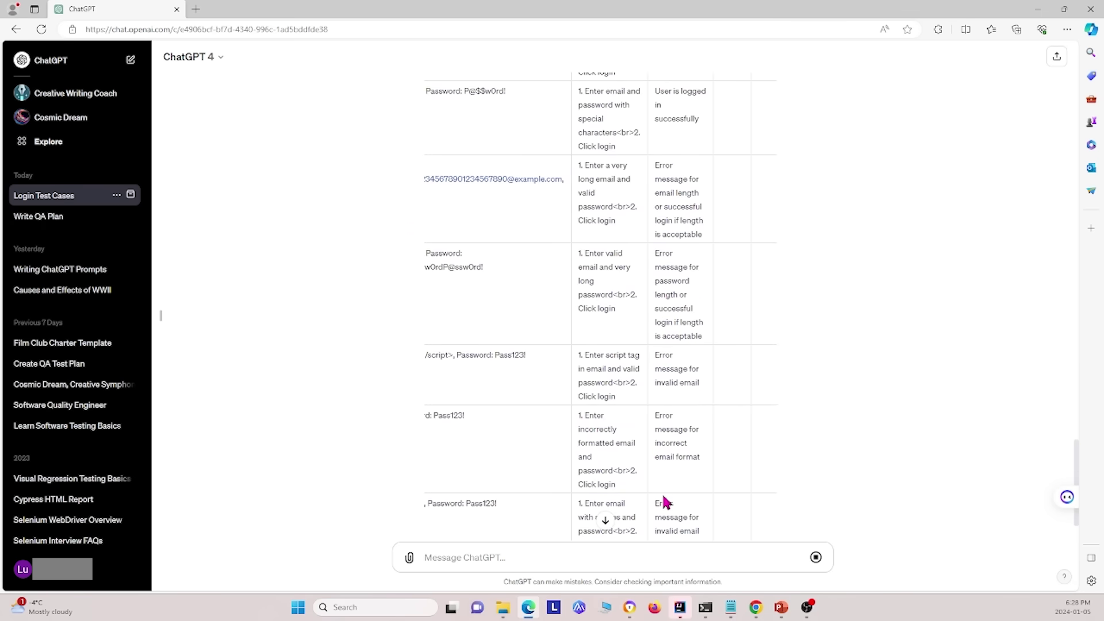
scroll(666, 501, down, 4)
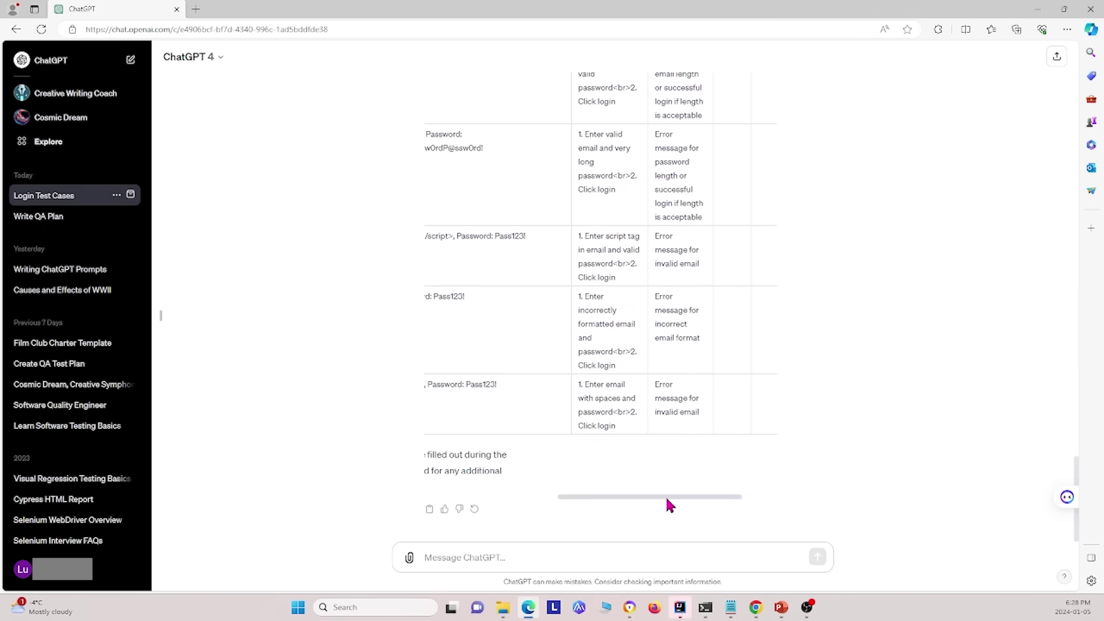
drag(665, 496, 546, 496)
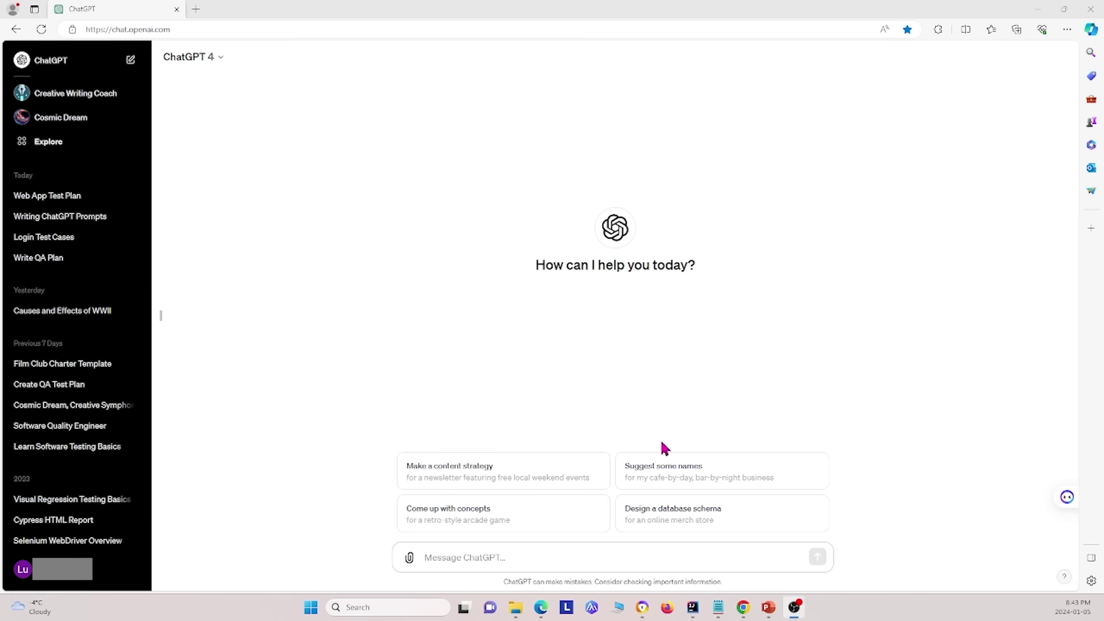
Open Custom instructions from the profile menu to view the QA settings.
right_click(39, 580)
click(24, 575)
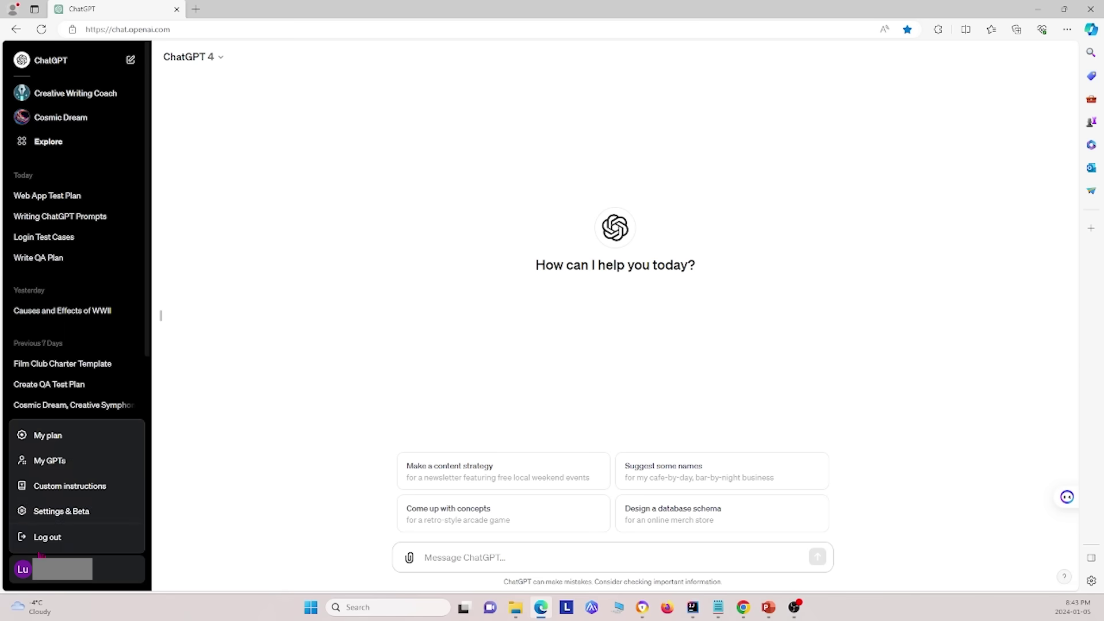
click(60, 488)
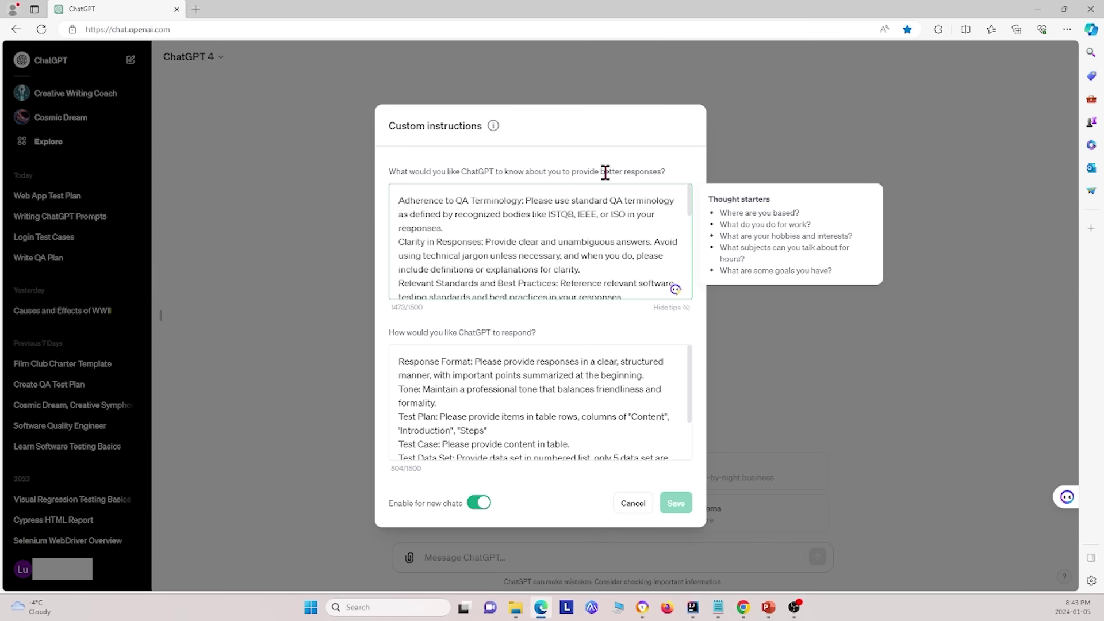
double_click(660, 172)
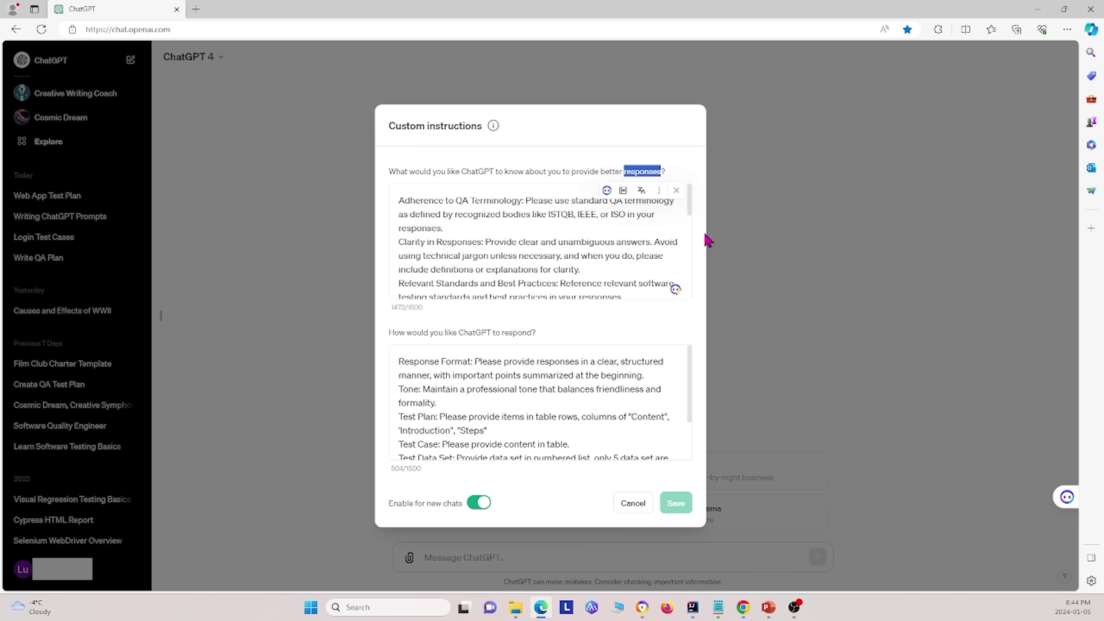
click(700, 240)
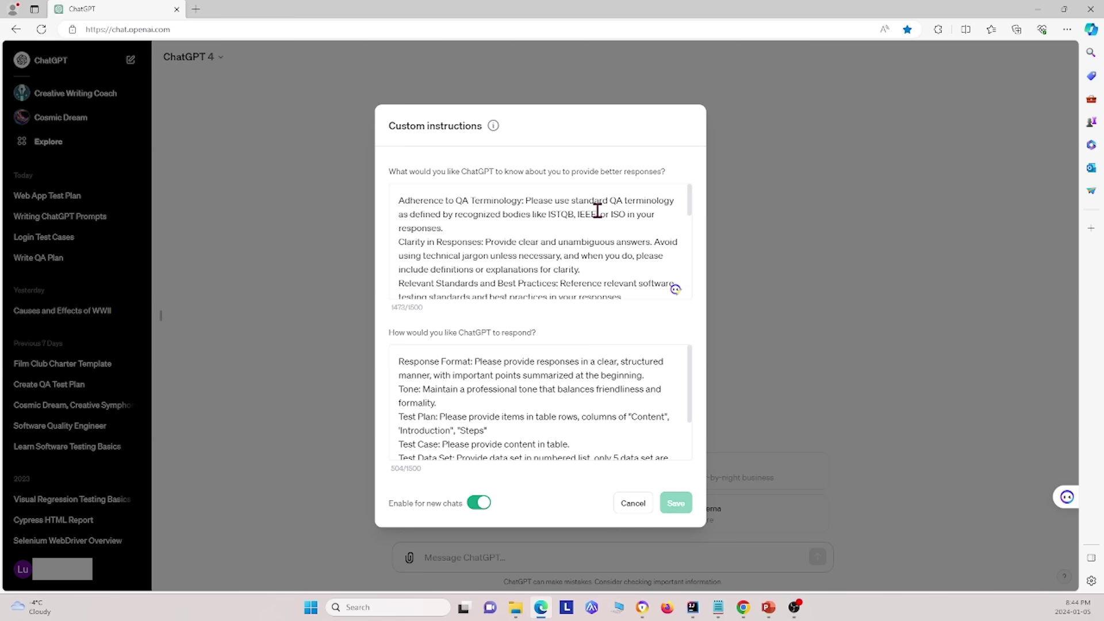
scroll(594, 216, down, 1)
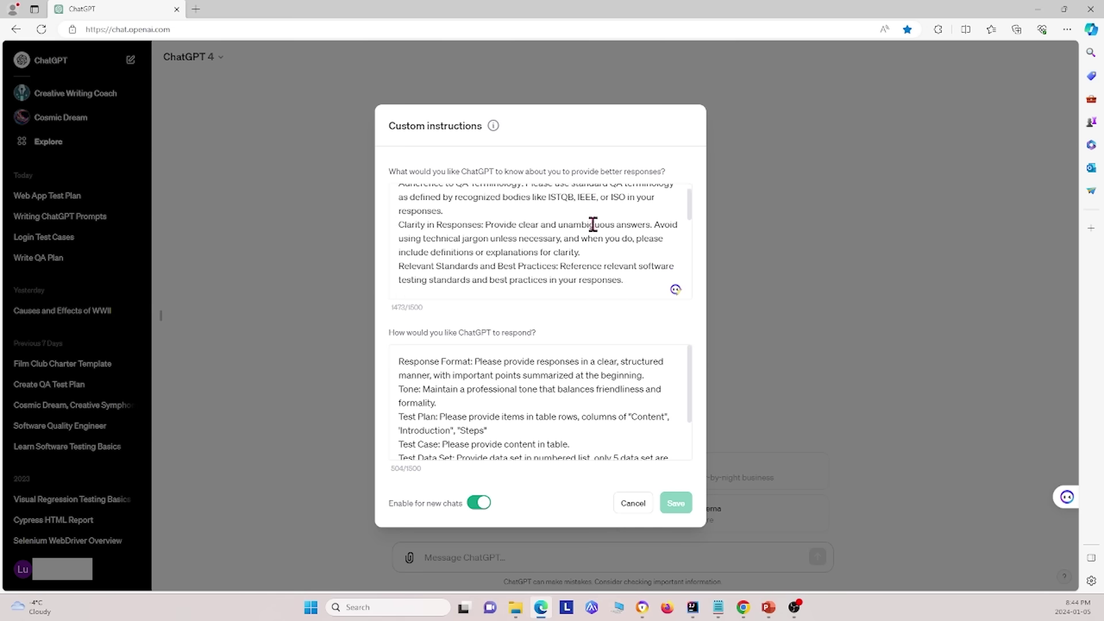
scroll(420, 230, down, 1)
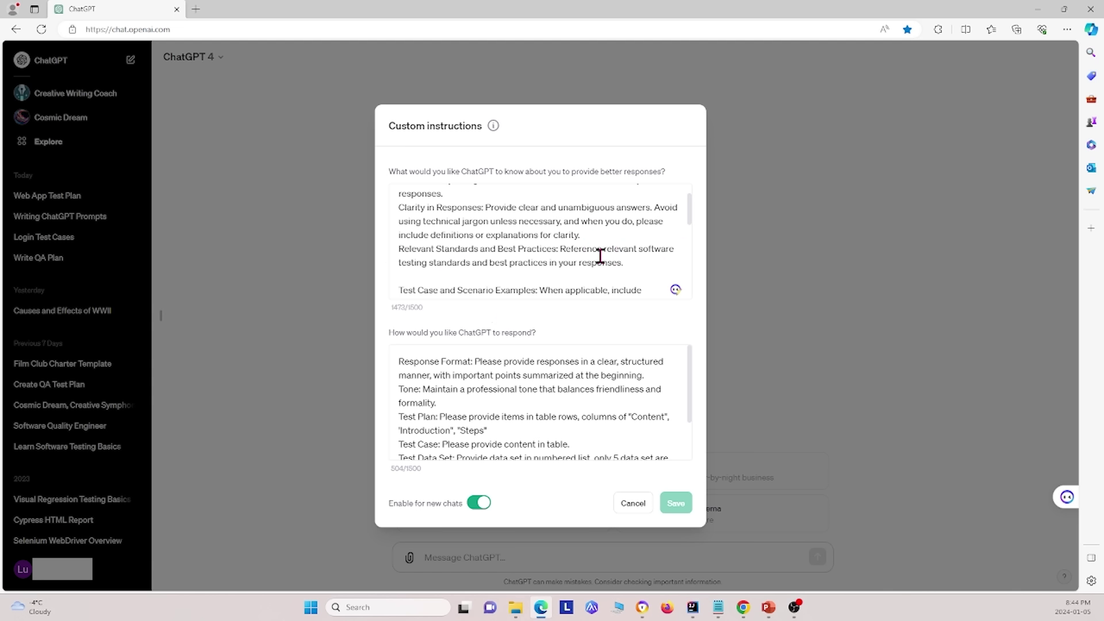
scroll(523, 233, down, 1)
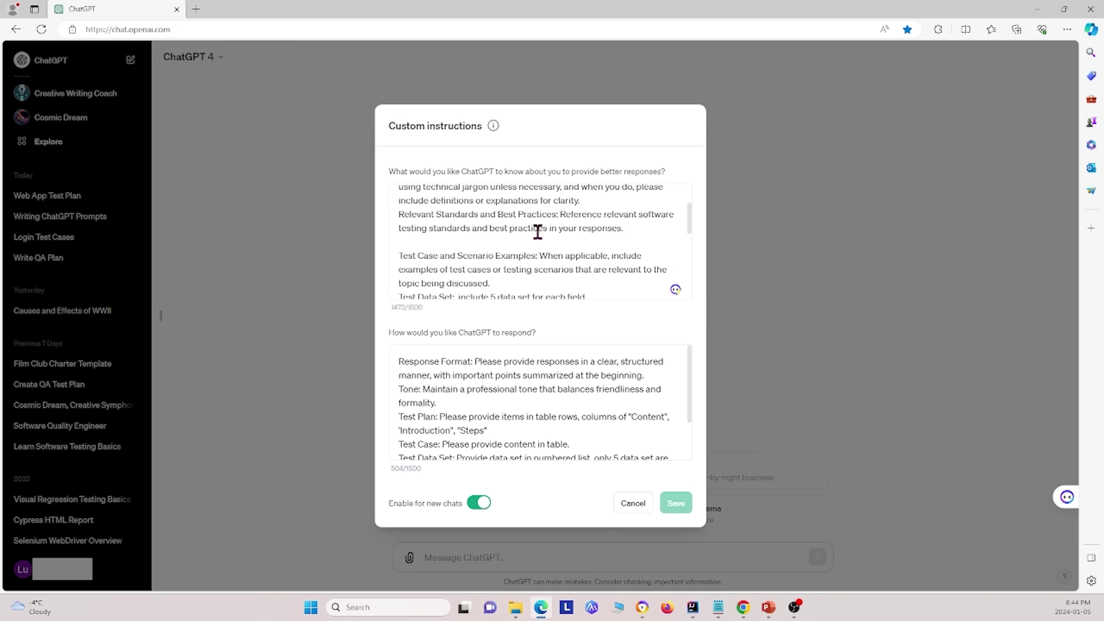
scroll(587, 219, down, 1)
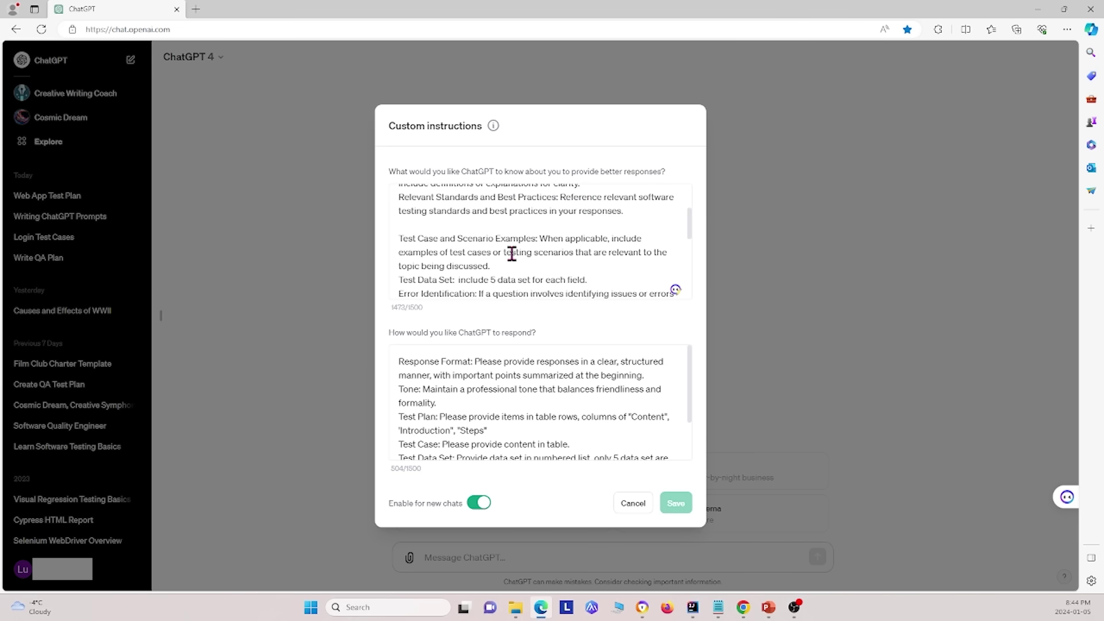
scroll(450, 253, down, 2)
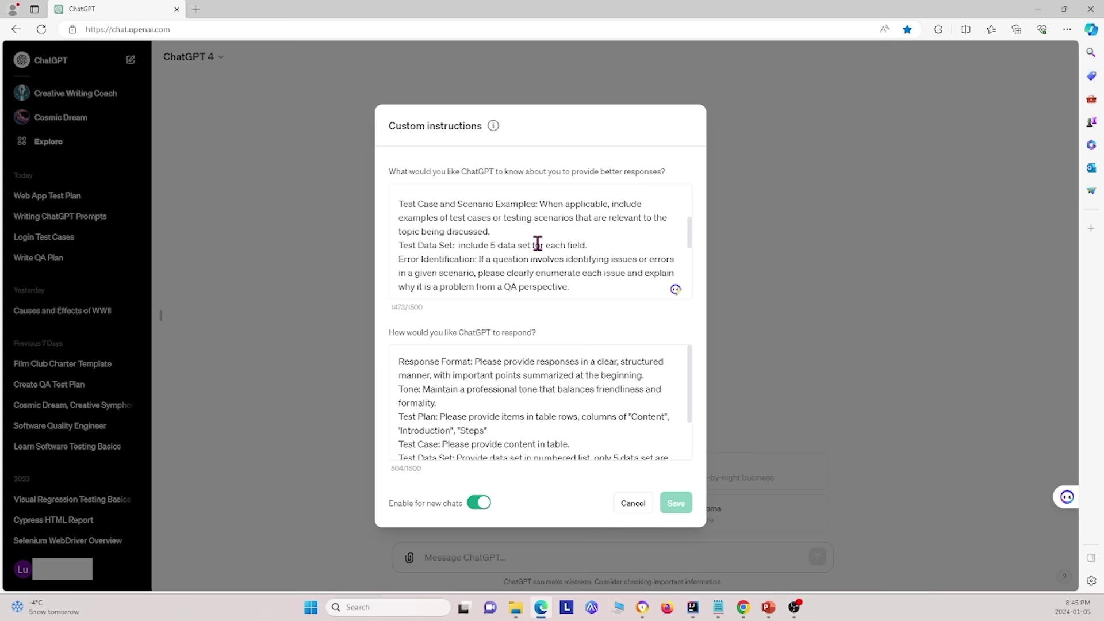
scroll(538, 245, down, 1)
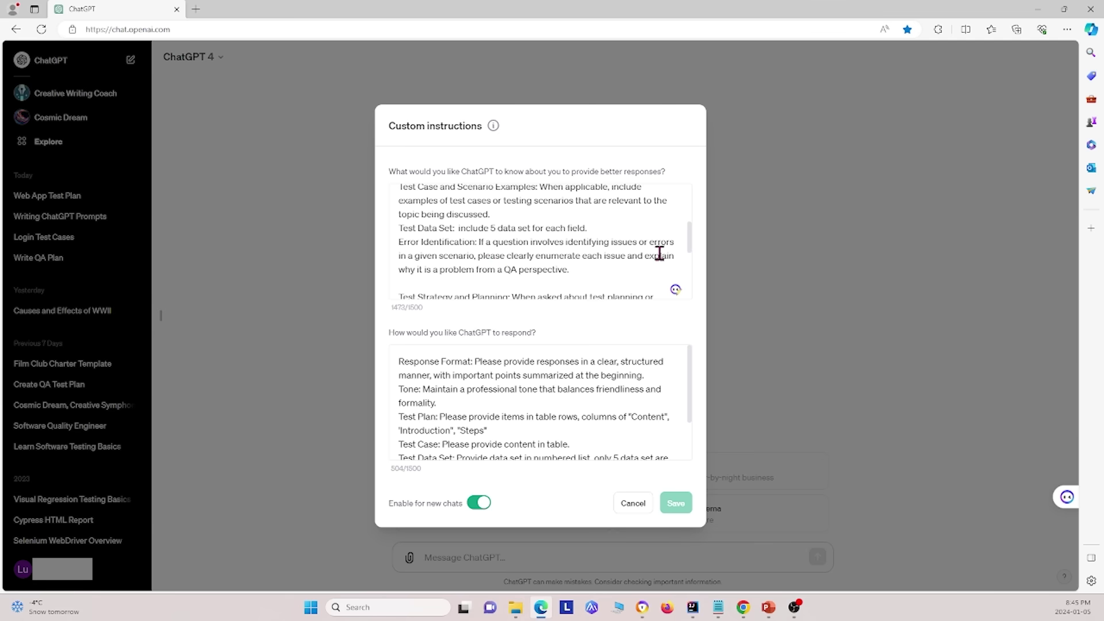
scroll(503, 247, down, 3)
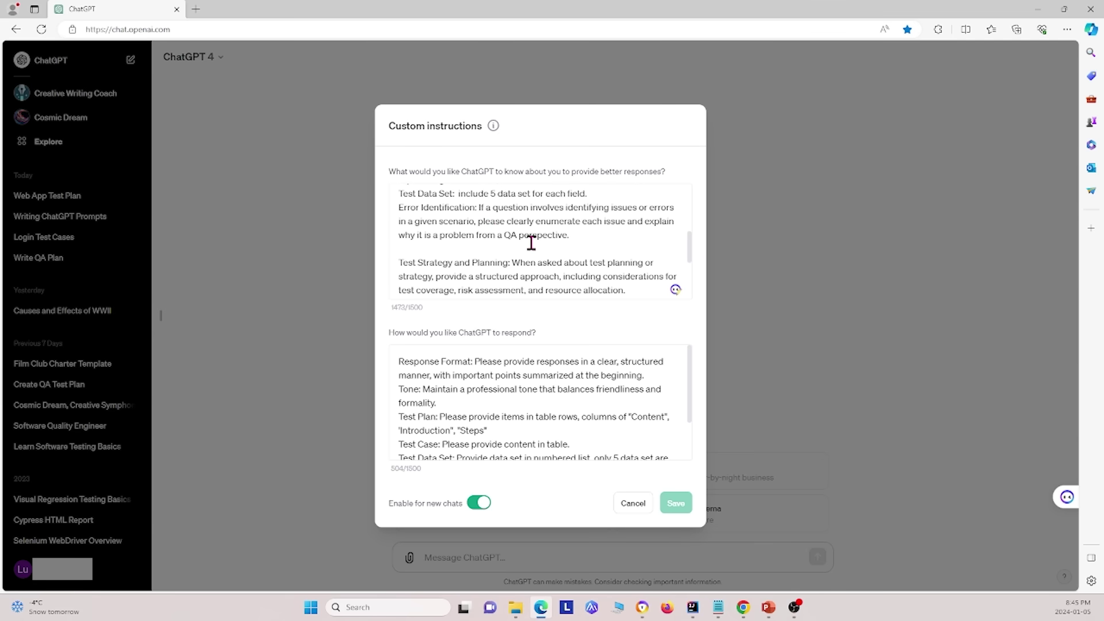
scroll(488, 239, down, 3)
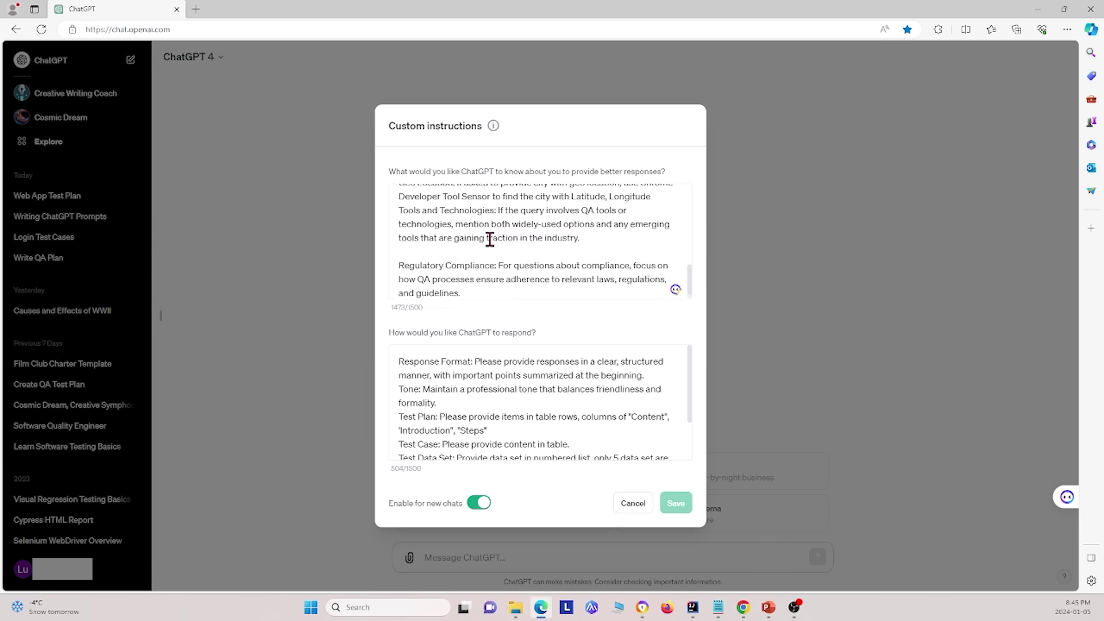
scroll(493, 244, up, 4)
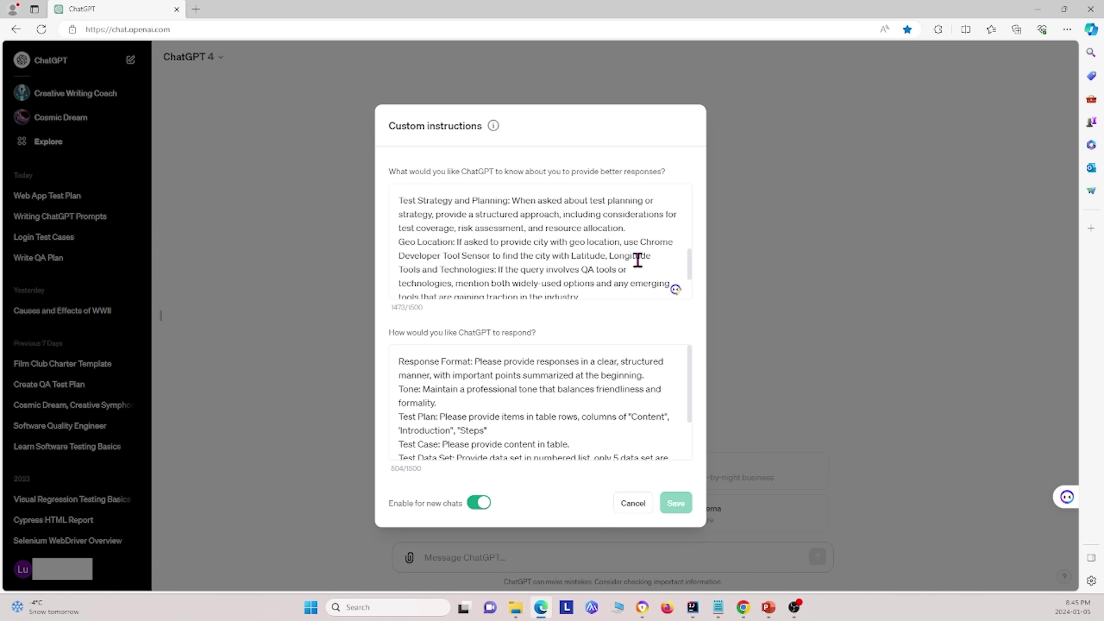
scroll(410, 249, down, 1)
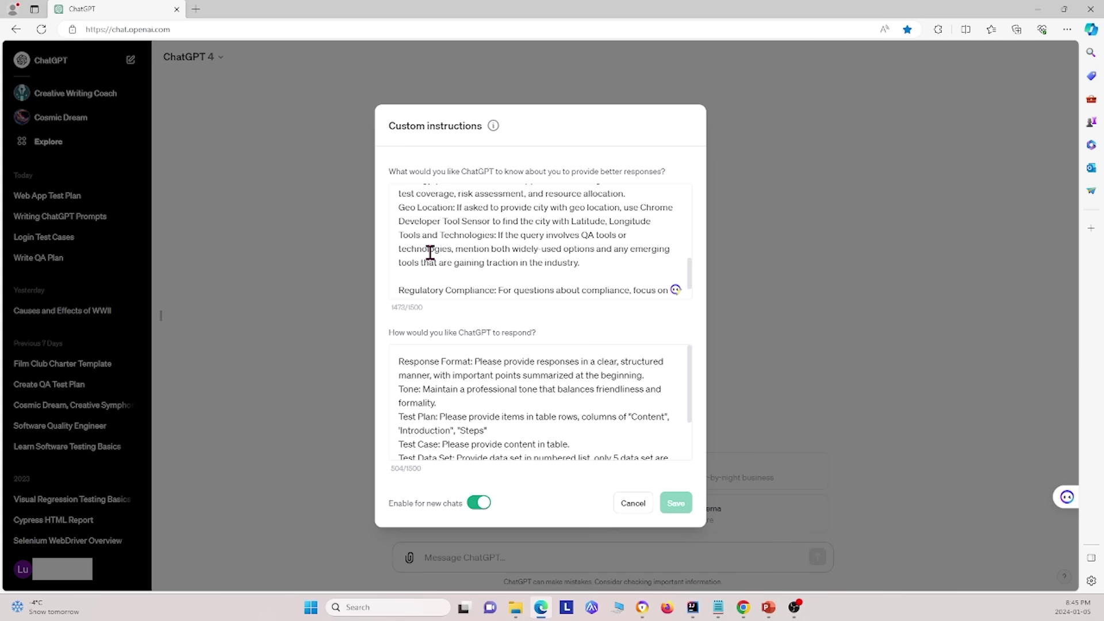
scroll(503, 253, down, 2)
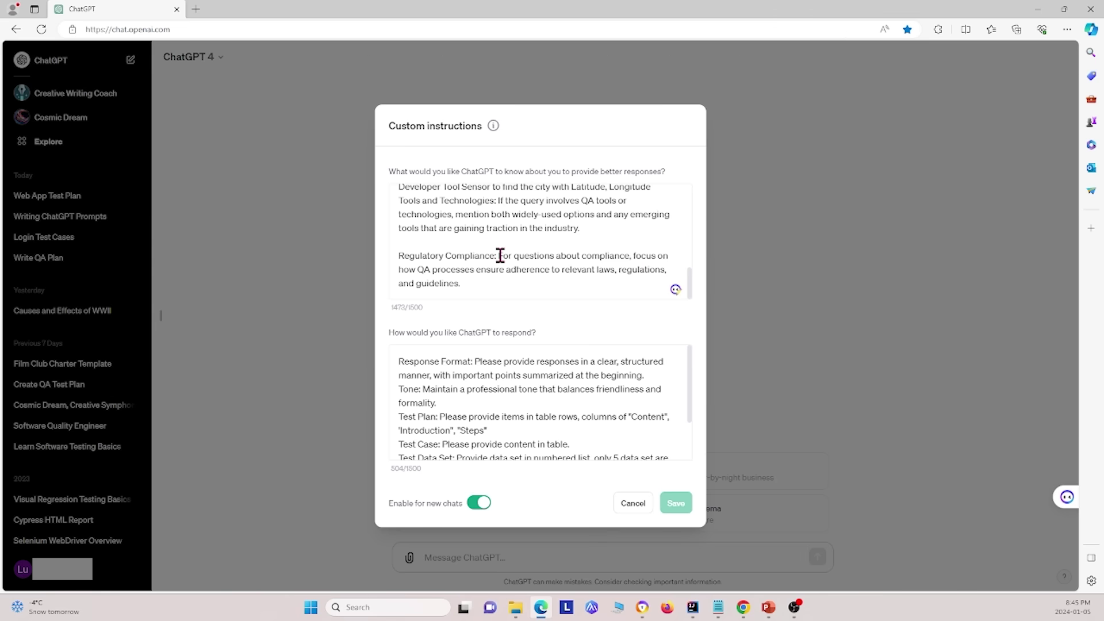
scroll(538, 233, up, 1)
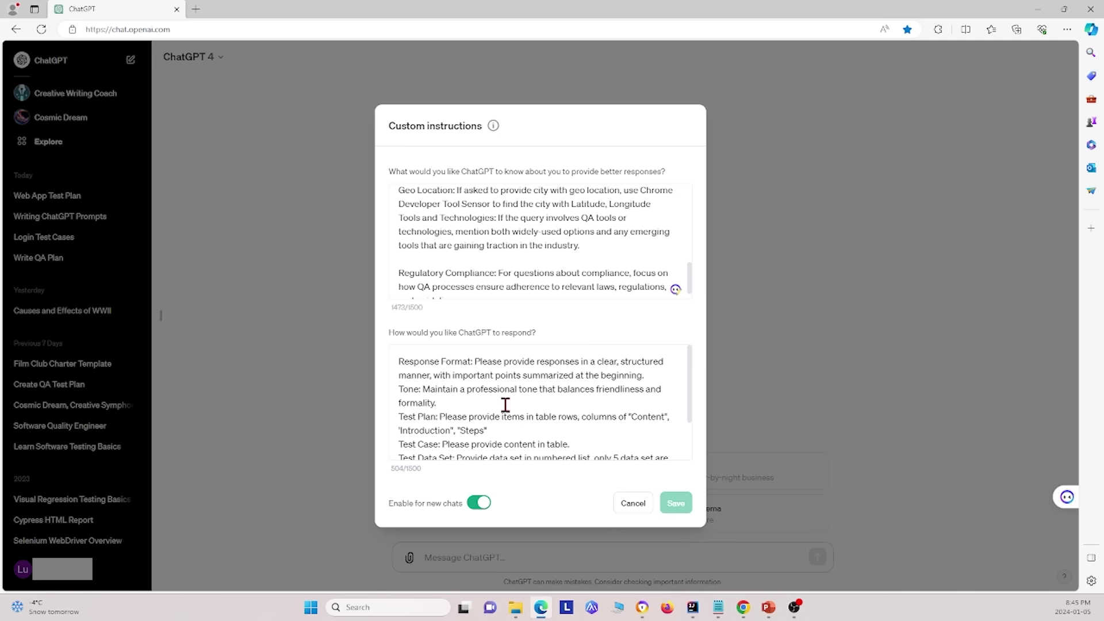
scroll(505, 362, down, 3)
scroll(505, 363, up, 1)
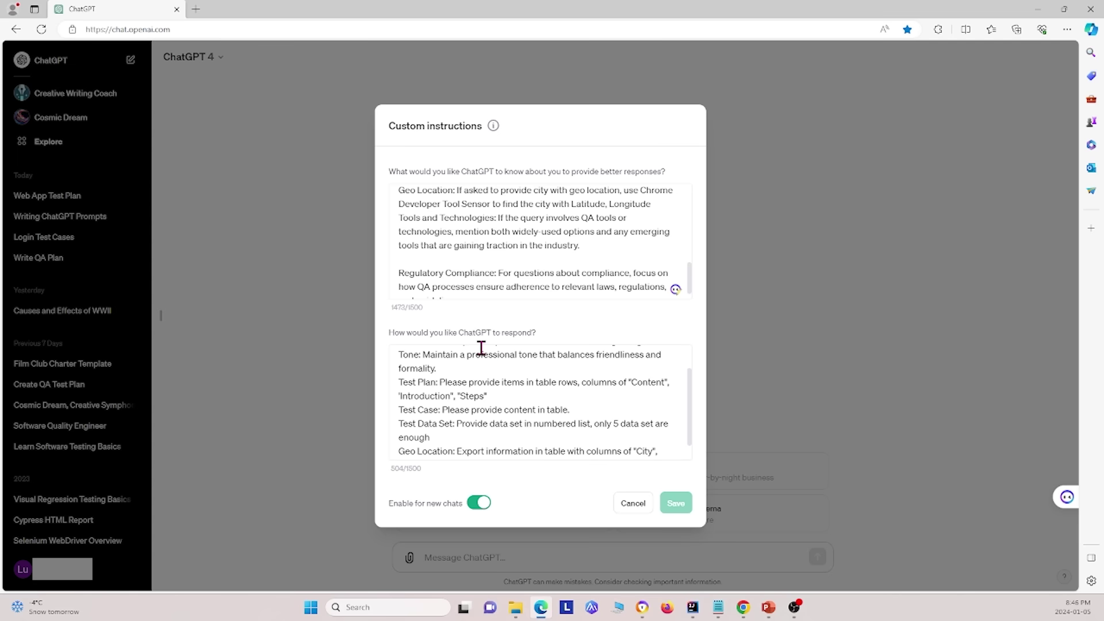
scroll(462, 426, up, 2)
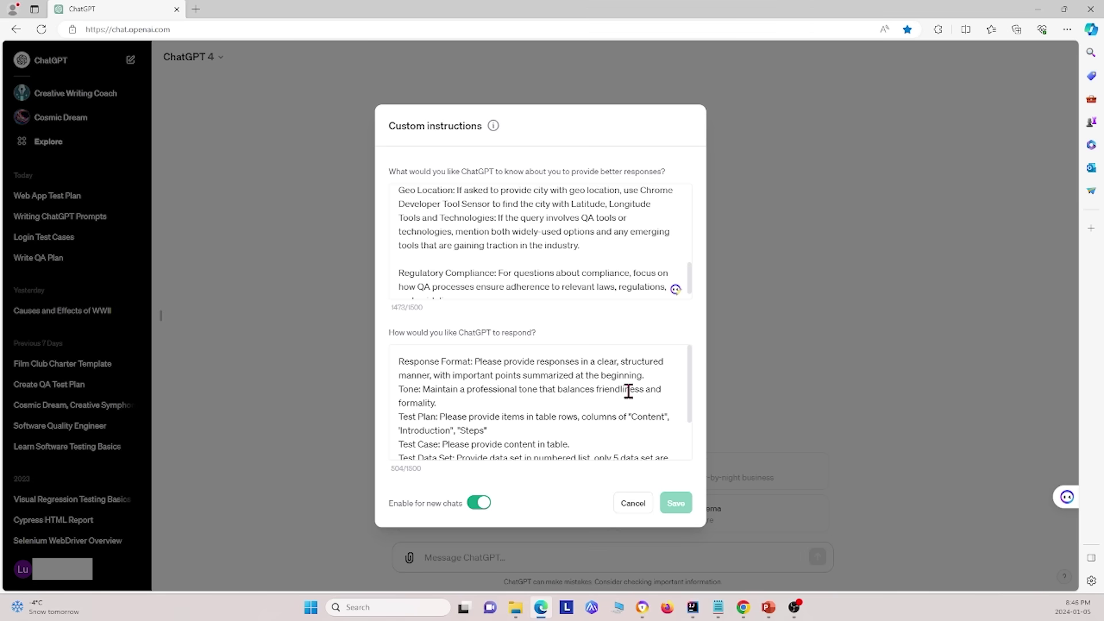
scroll(629, 391, down, 1)
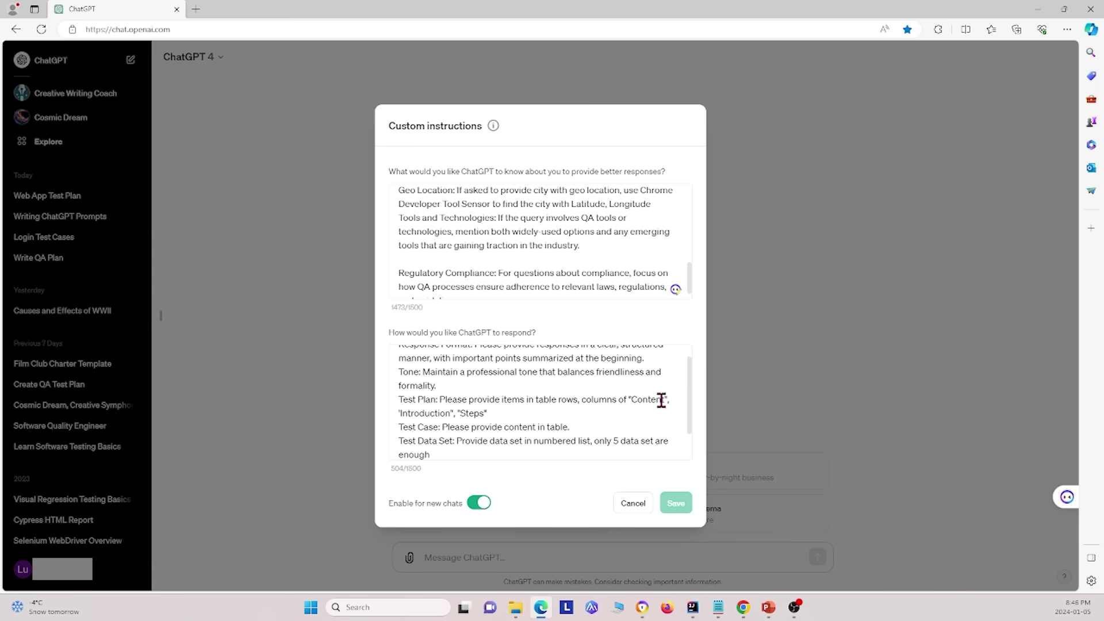
scroll(571, 406, down, 1)
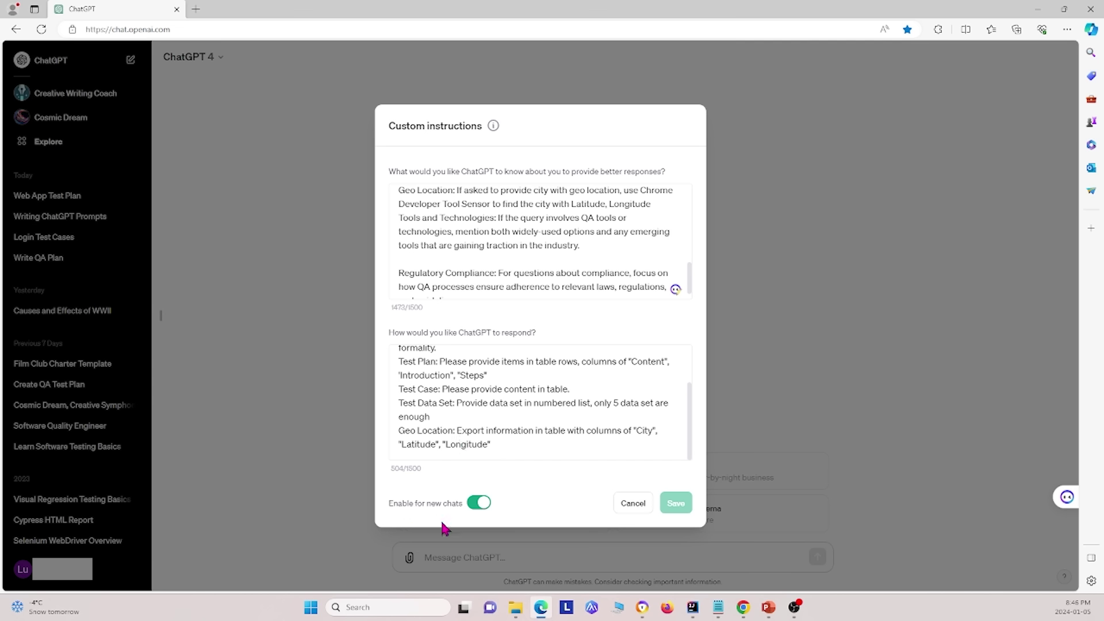
click(635, 504)
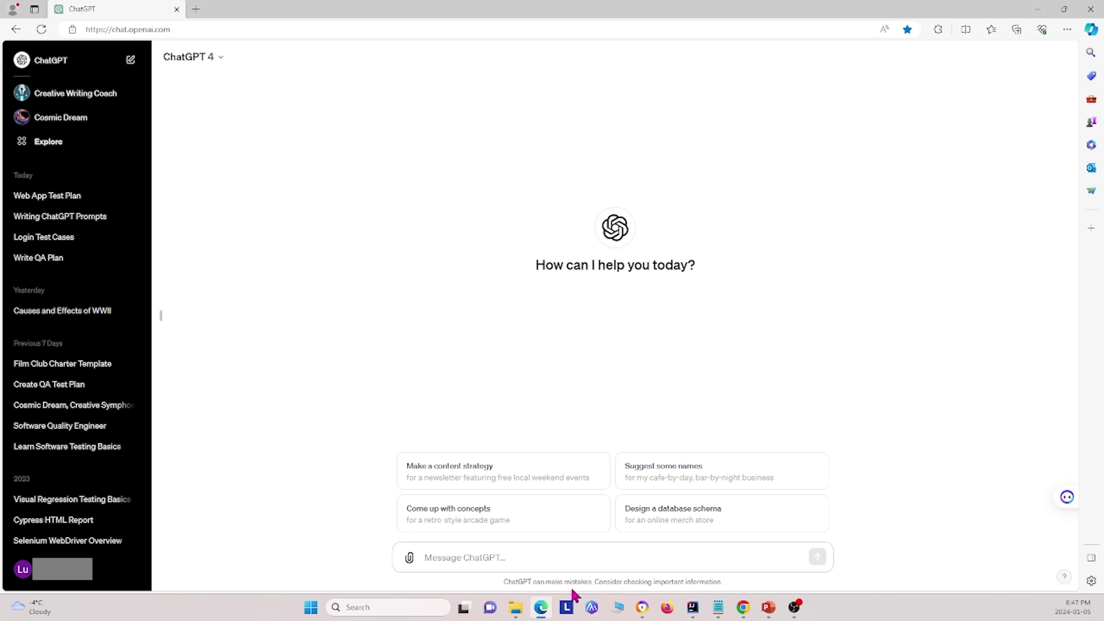
mouse_move(798, 618)
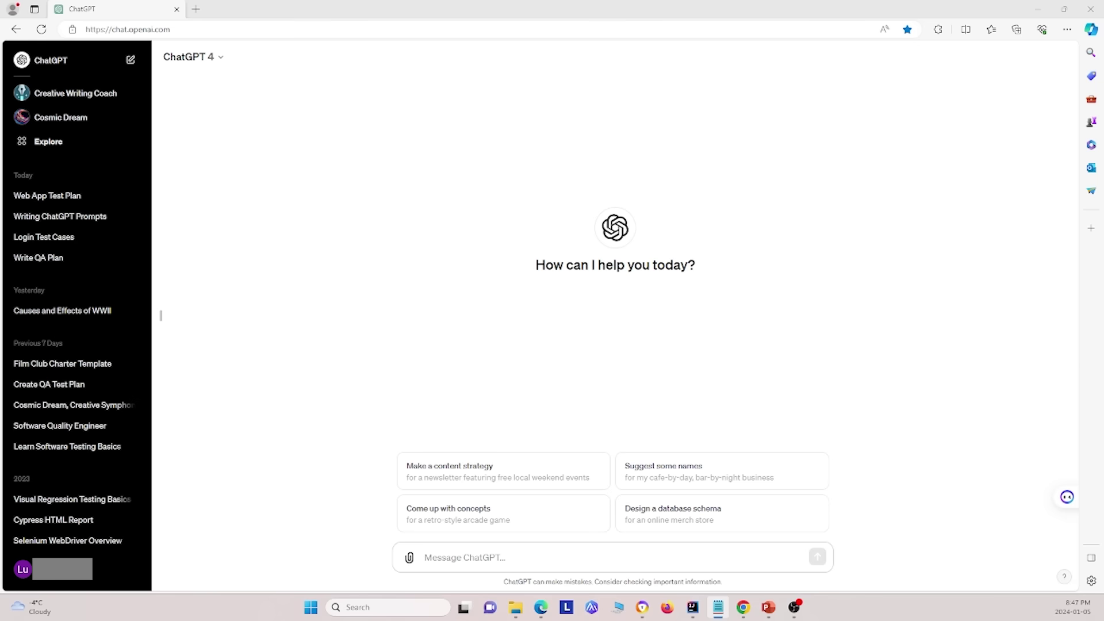
click(534, 546)
text(Please provide a Test Plan for web application)
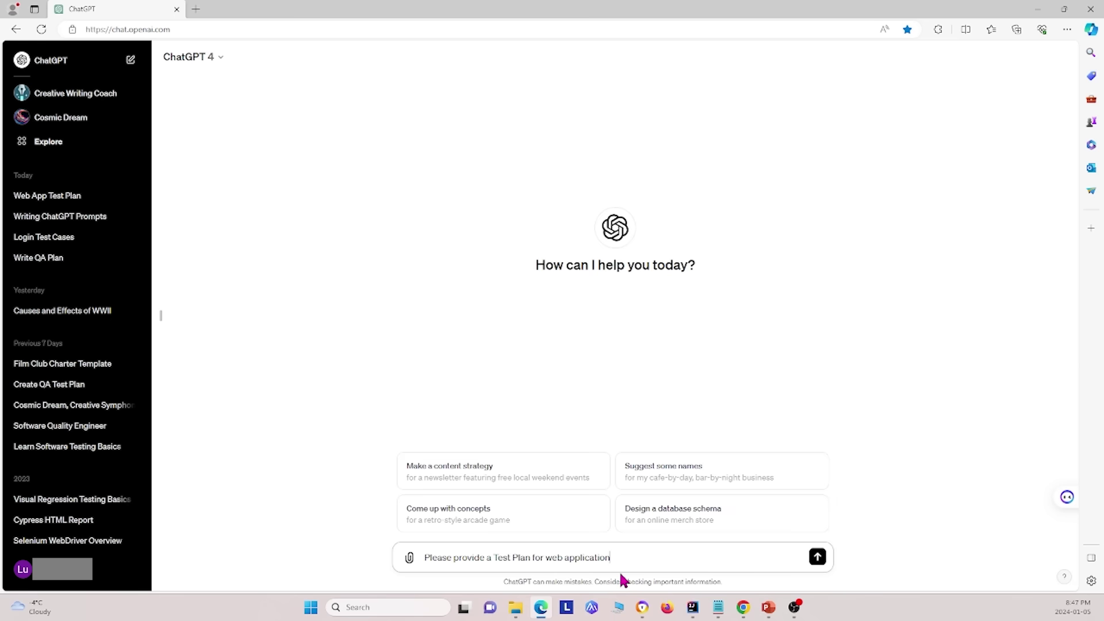
key(Return)
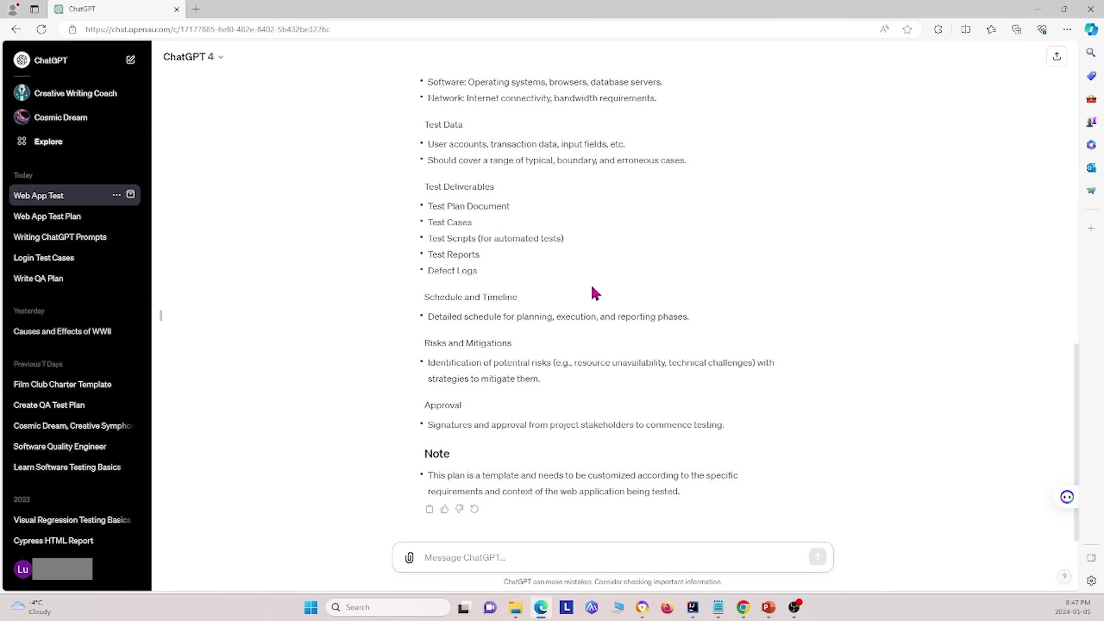
scroll(592, 287, up, 10)
scroll(594, 302, up, 3)
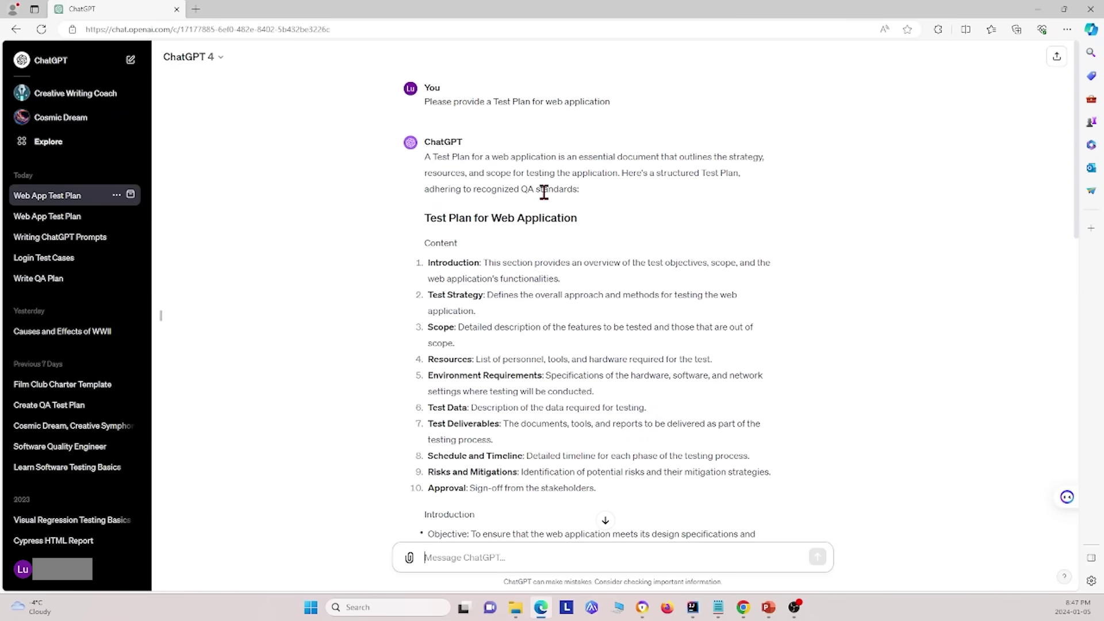
scroll(581, 402, down, 2)
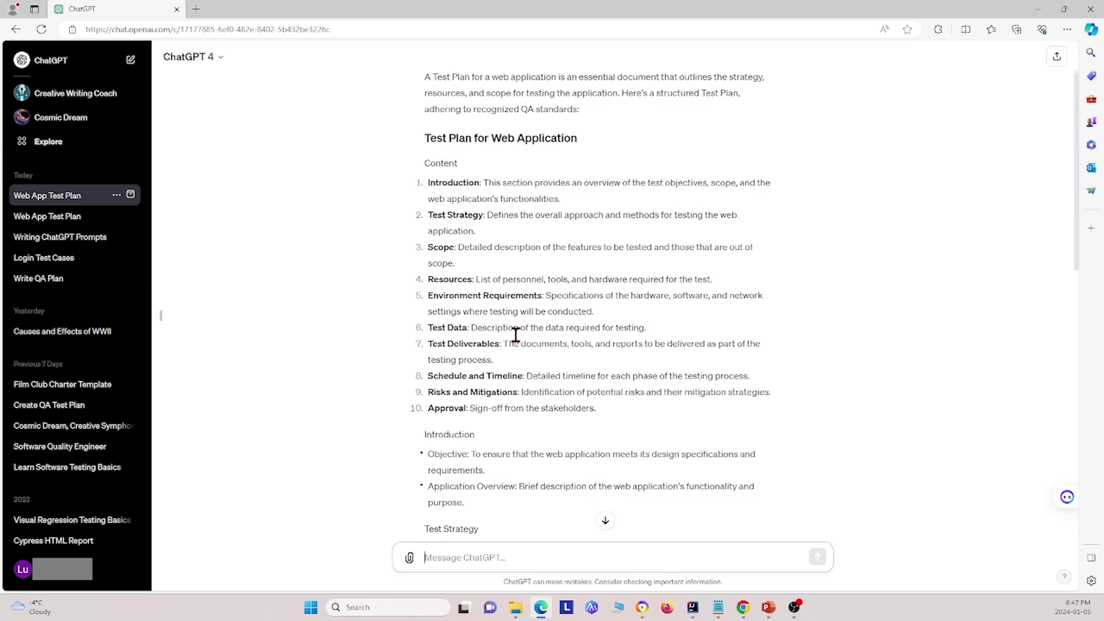
scroll(708, 329, down, 3)
scroll(662, 339, up, 3)
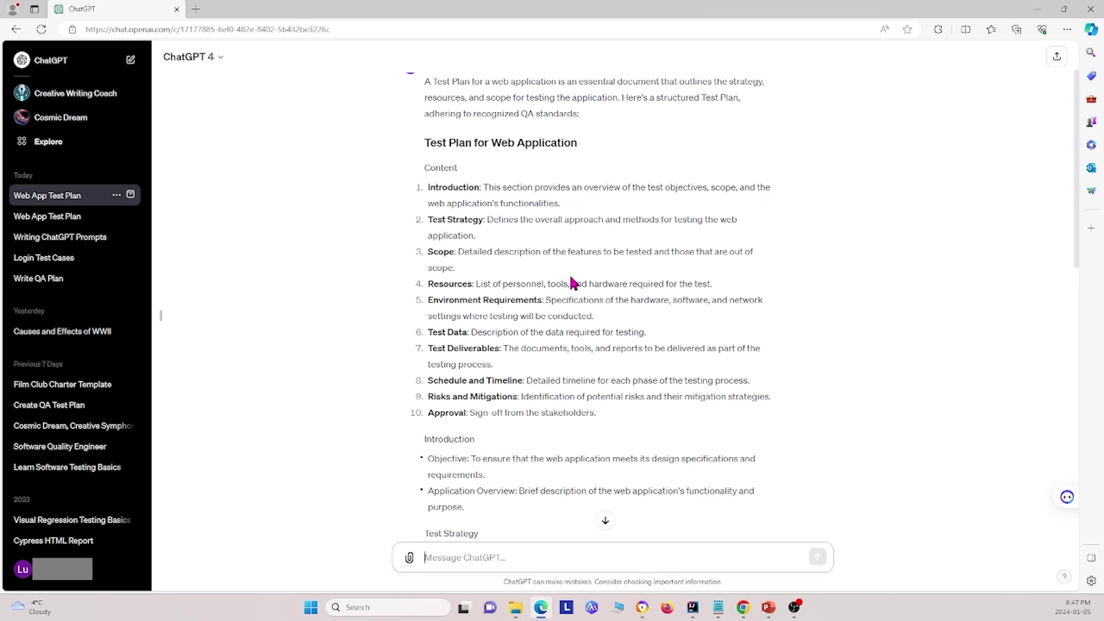
scroll(577, 284, down, 8)
scroll(578, 286, down, 2)
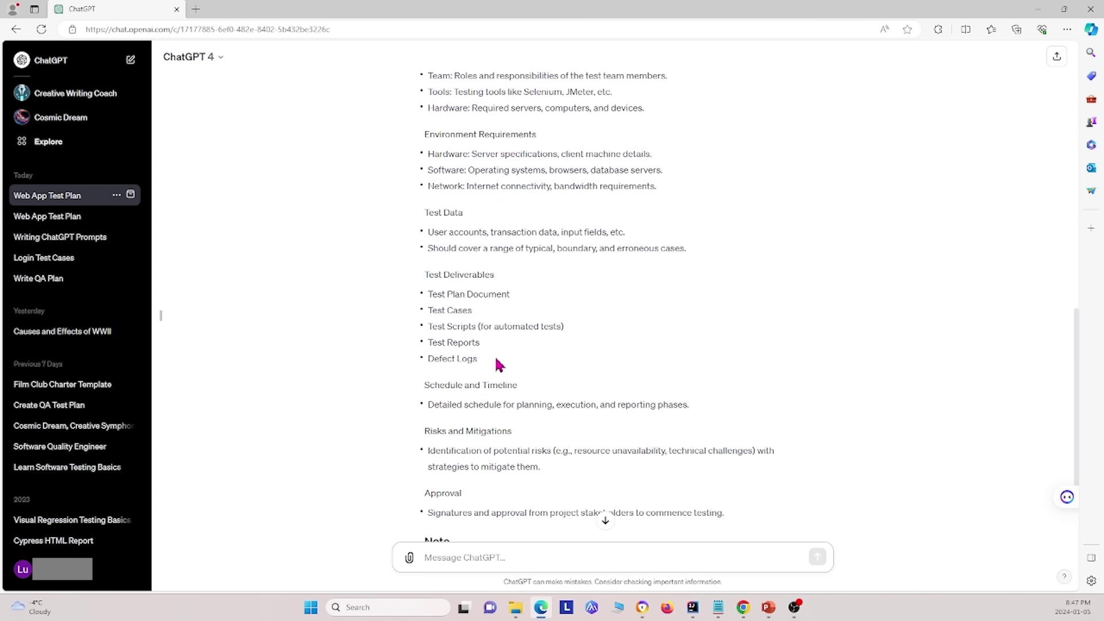
scroll(593, 345, up, 8)
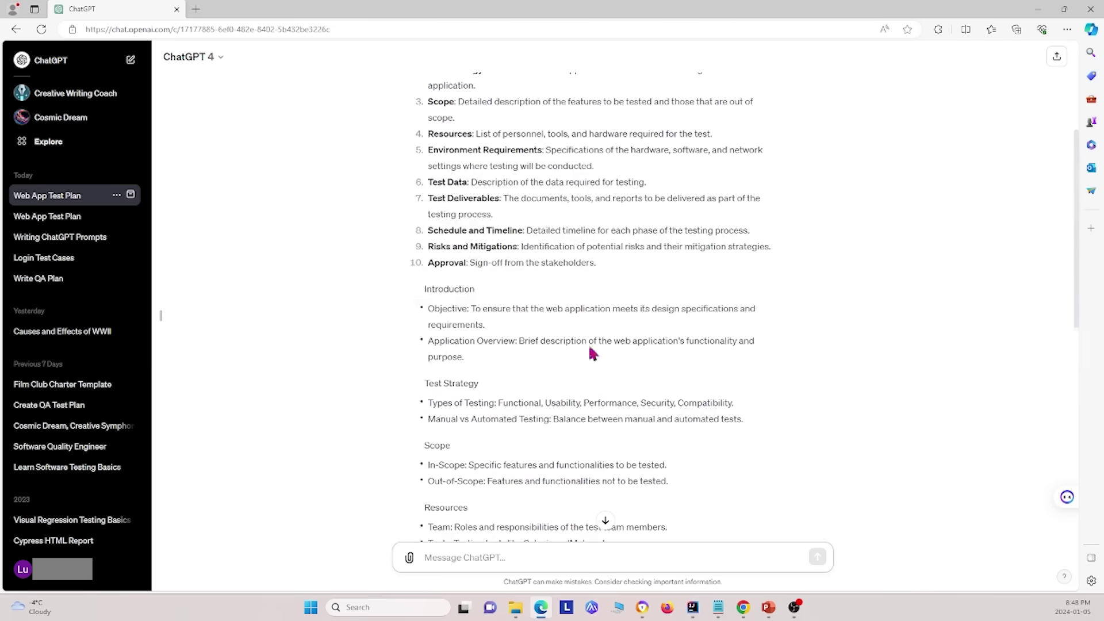
scroll(592, 354, up, 4)
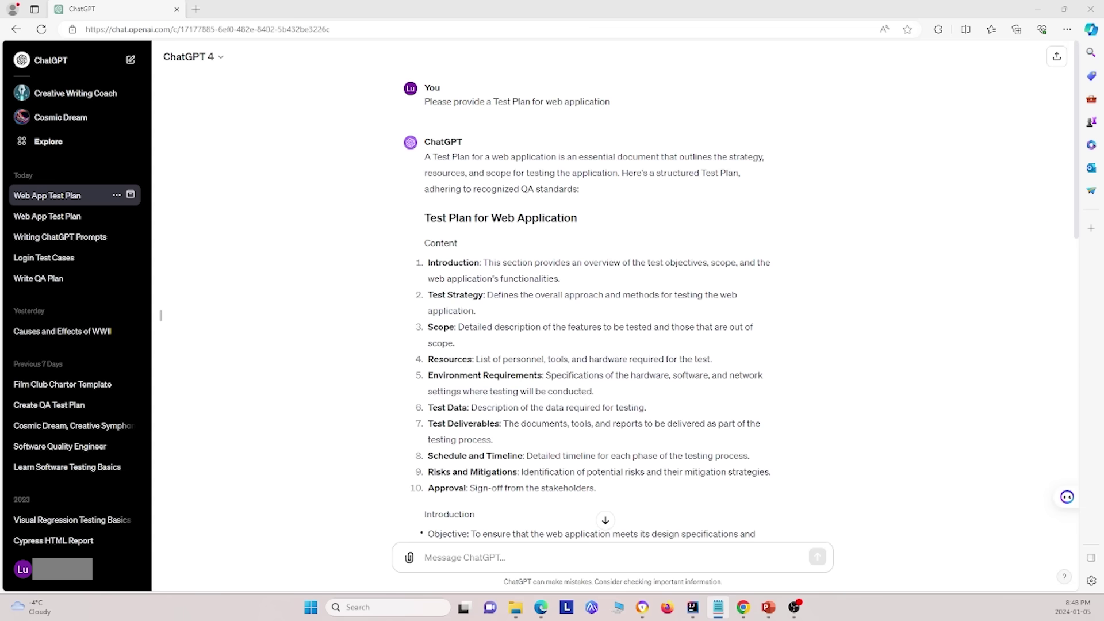
Request email-input test data and follow the five cases, Valid Email Address to Blank Email Field.
click(464, 555)
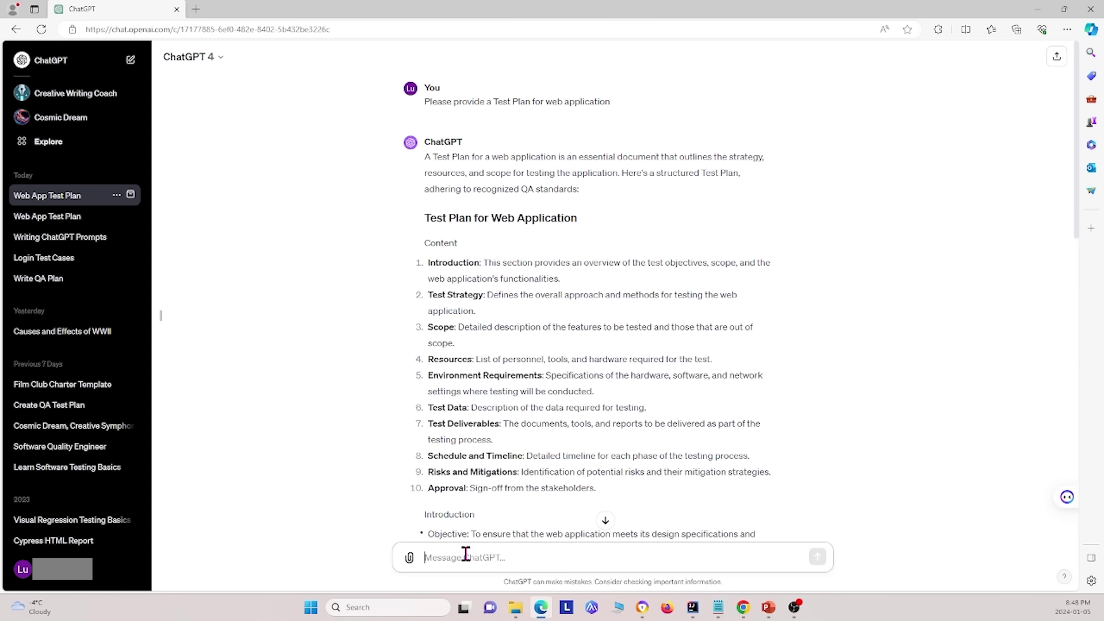
text(Please provide Test Data Set for email input)
key(Return)
click(606, 521)
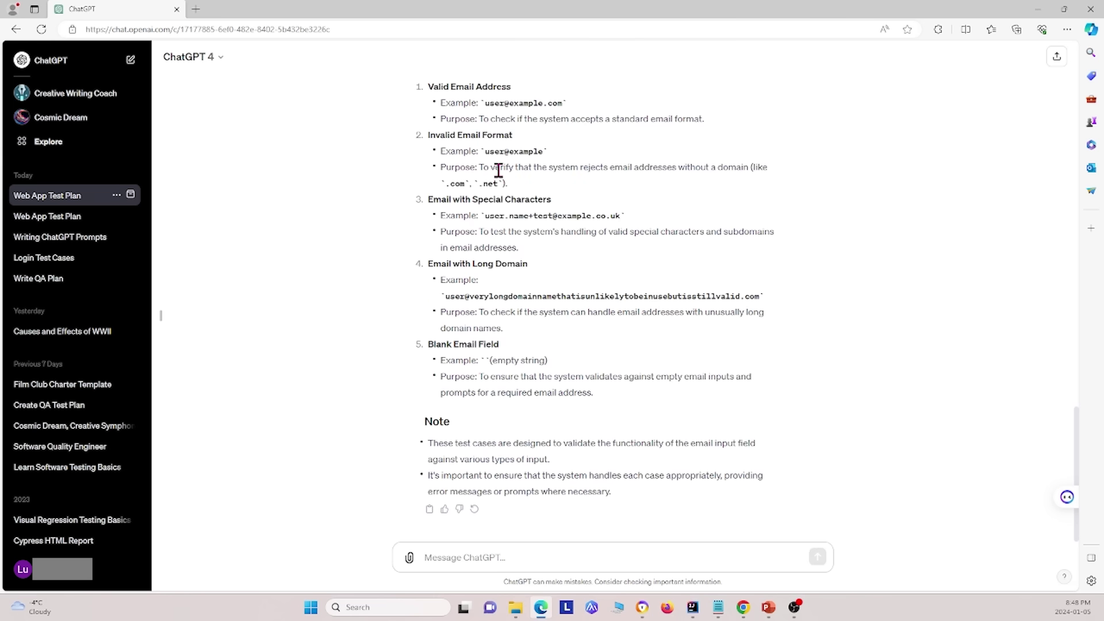
scroll(800, 408, up, 20)
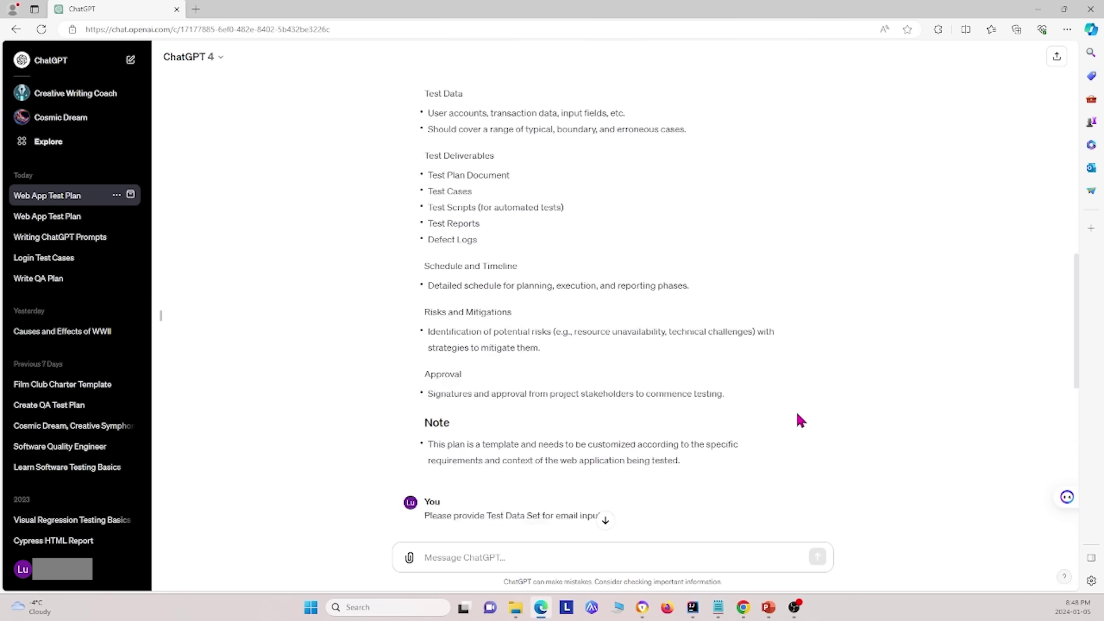
Ask for a table of 10 Canadian cities with latitude and longitude for geo-location testing.
click(636, 559)
key(ctrl+v)
key(Return)
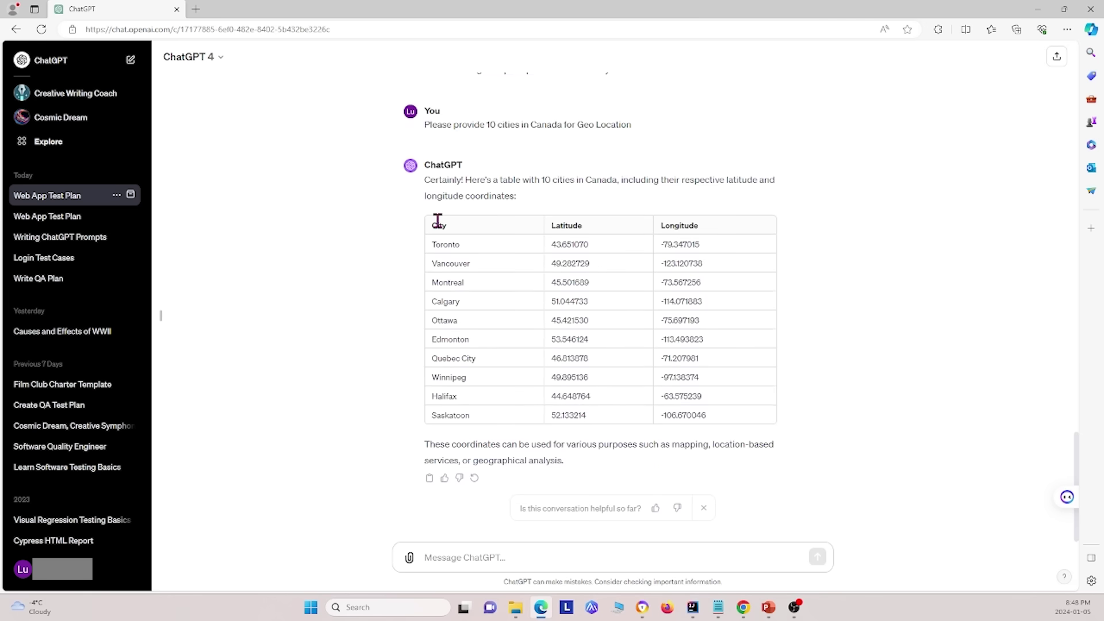
Scroll back through the conversation, from the test plan heading to the Toronto–Saskatoon city table.
scroll(577, 304, up, 20)
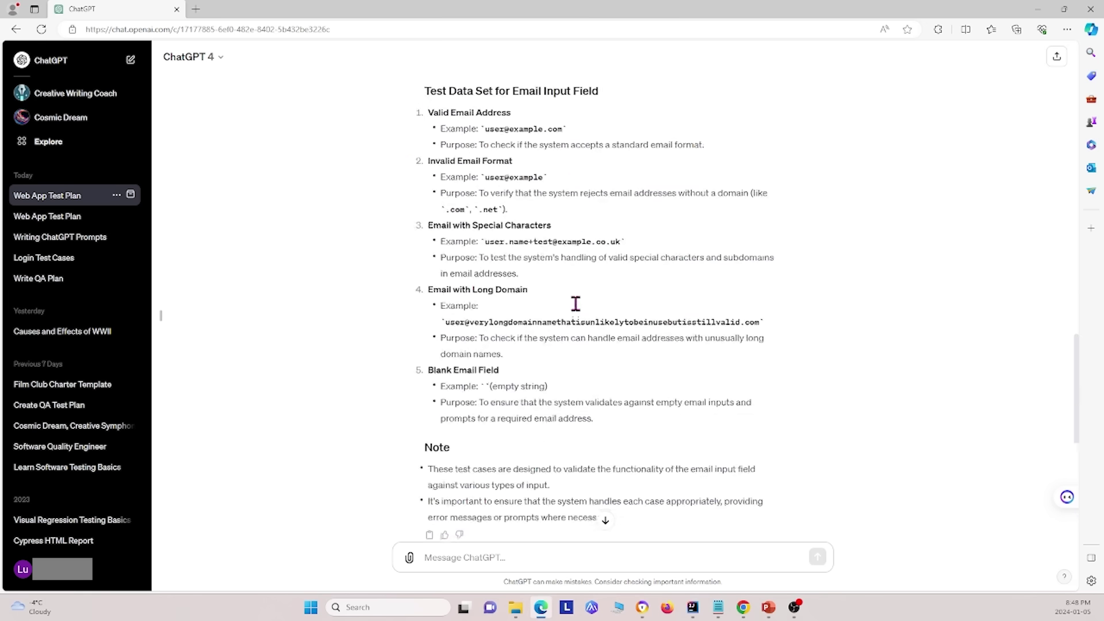
scroll(577, 307, up, 2)
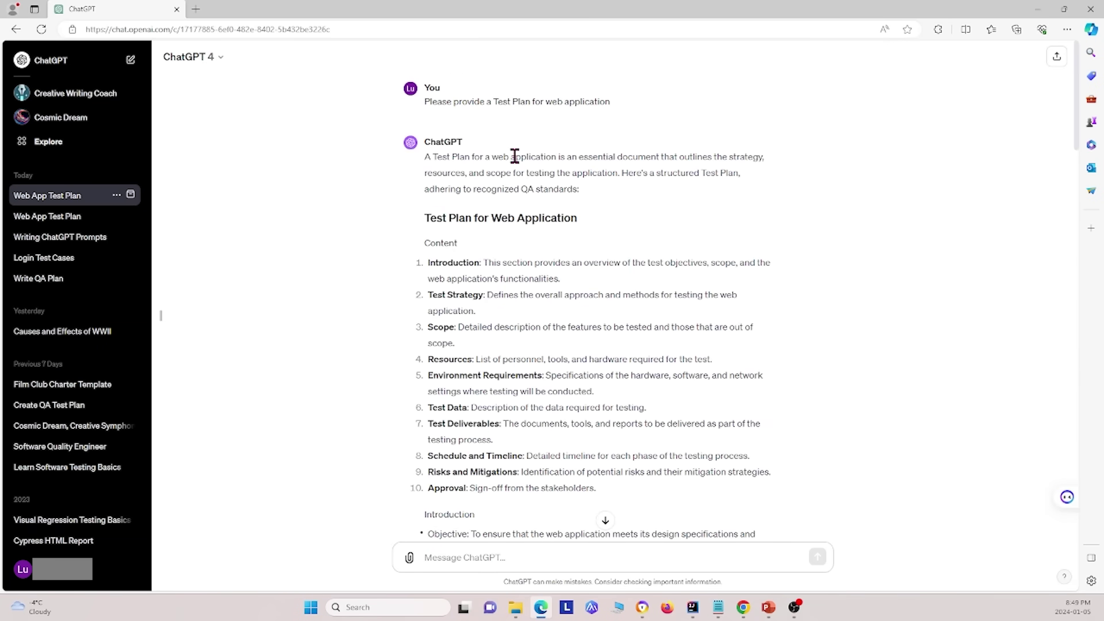
double_click(440, 217)
click(549, 215)
scroll(633, 279, down, 2)
scroll(481, 268, down, 6)
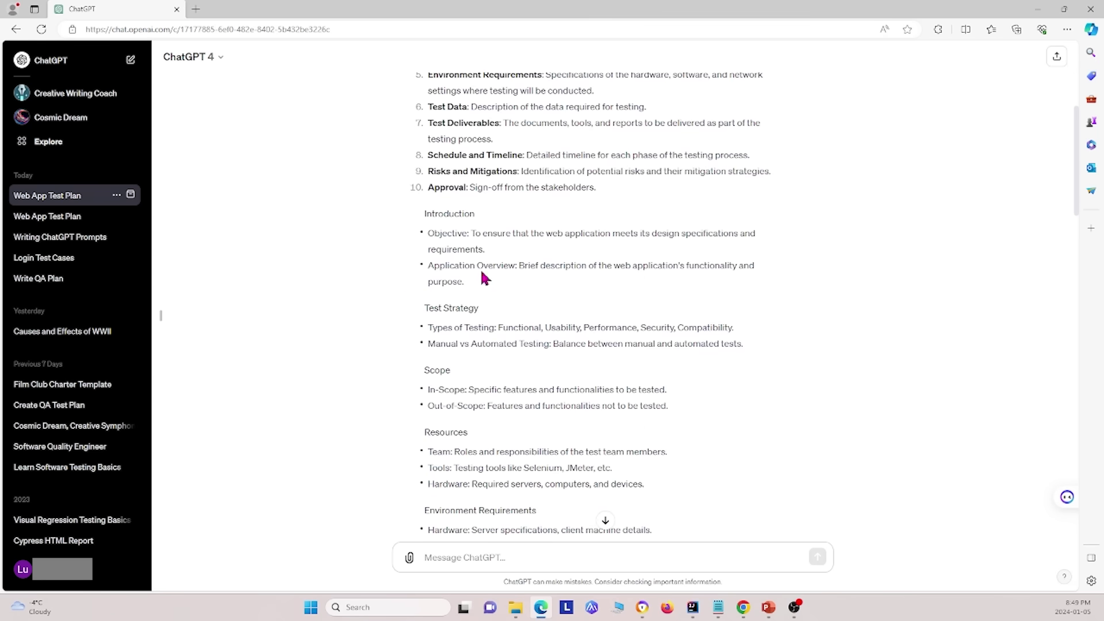
scroll(592, 291, up, 2)
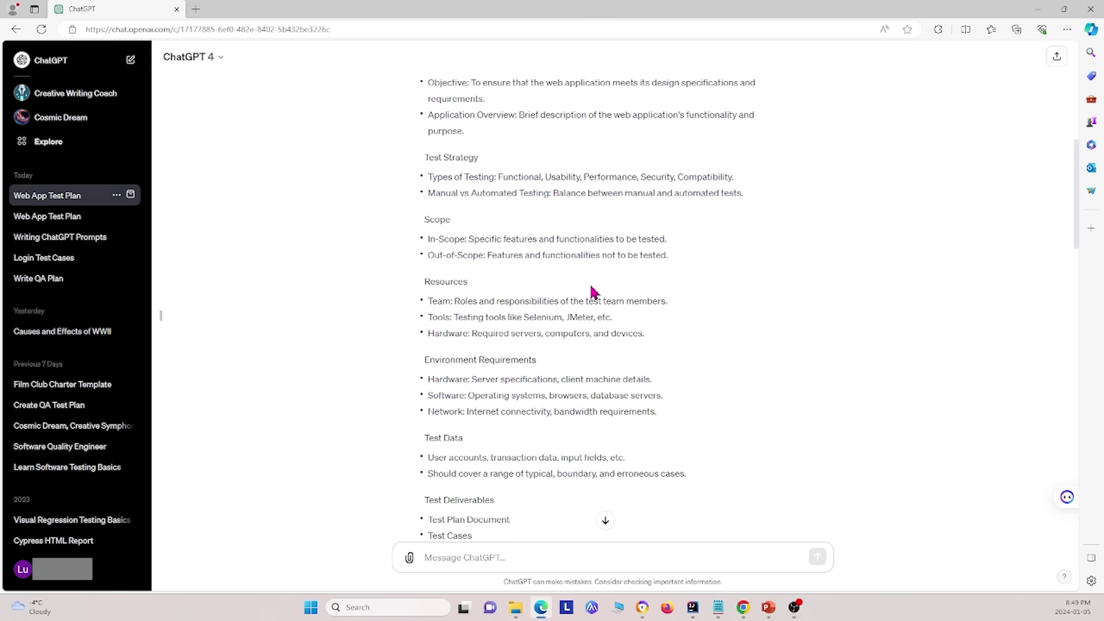
Start a new empty chat and bring up the Custom instructions.
click(130, 60)
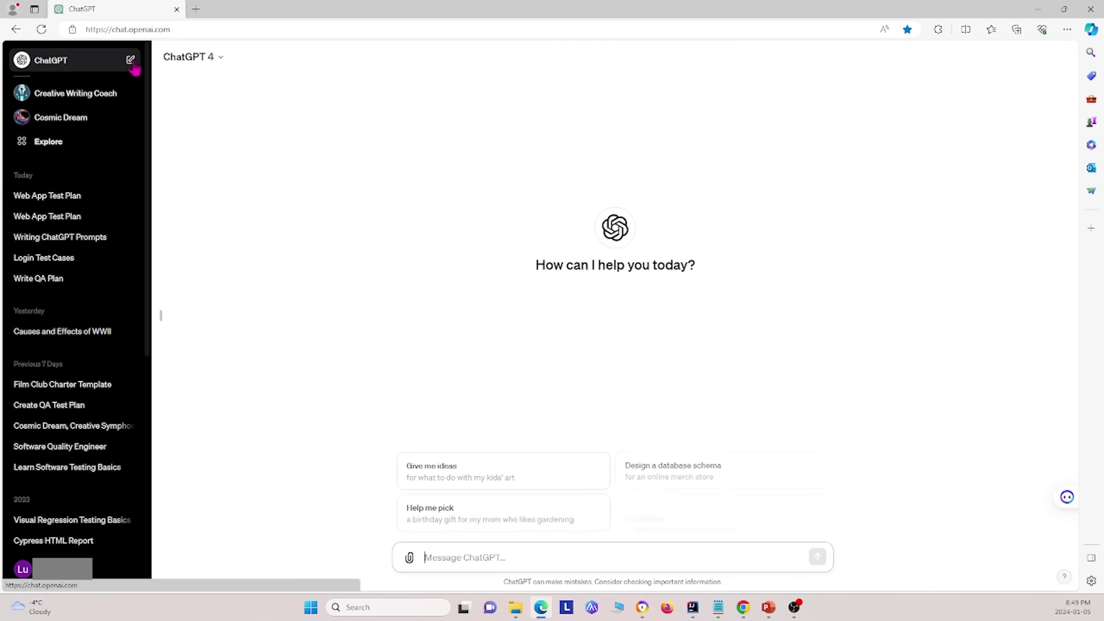
click(65, 561)
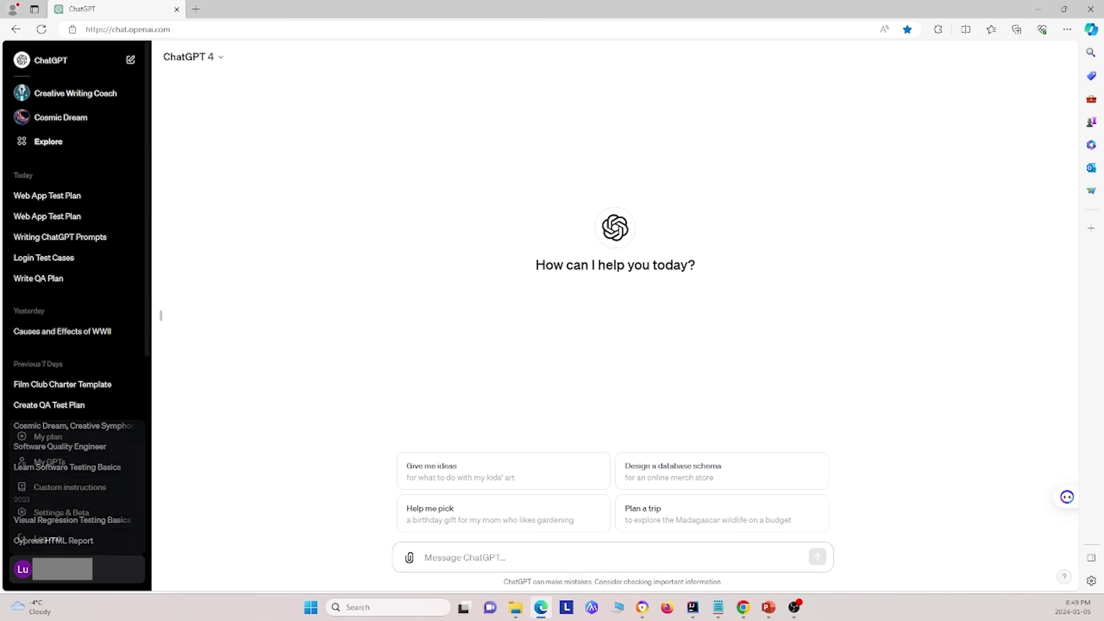
click(131, 493)
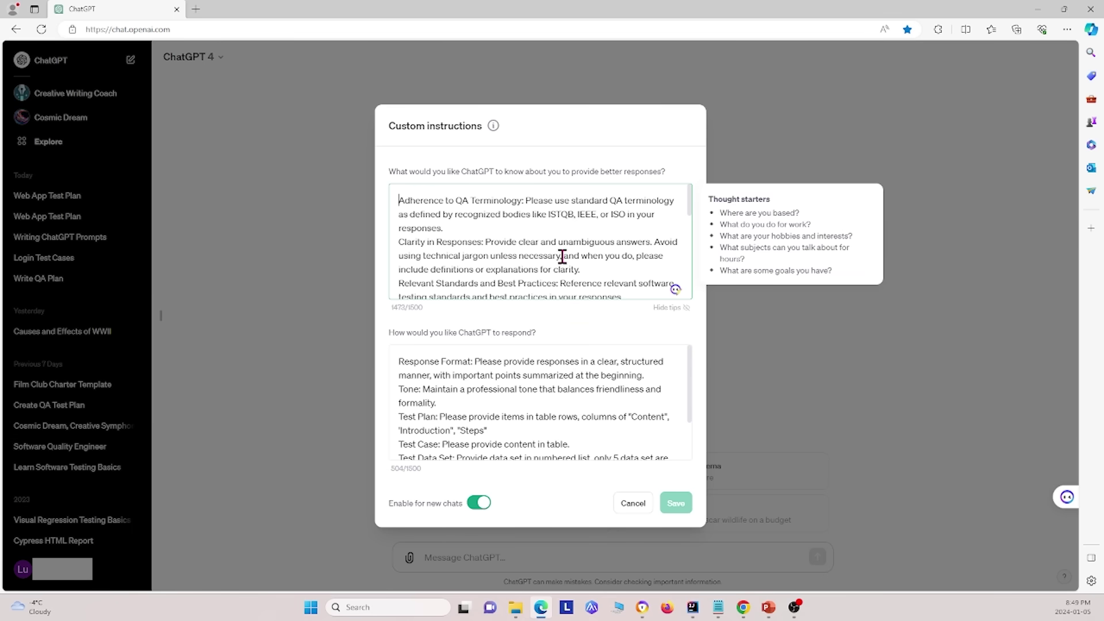
Review the response-format instructions and cancel the dialog without saving changes.
scroll(565, 239, down, 1)
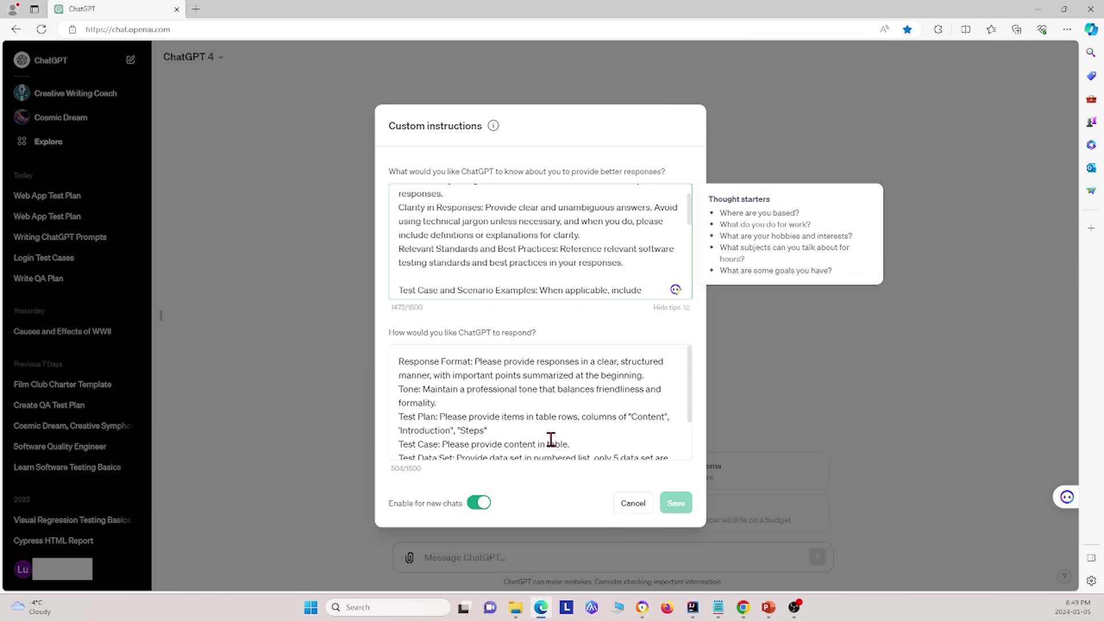
click(417, 419)
double_click(425, 417)
click(618, 416)
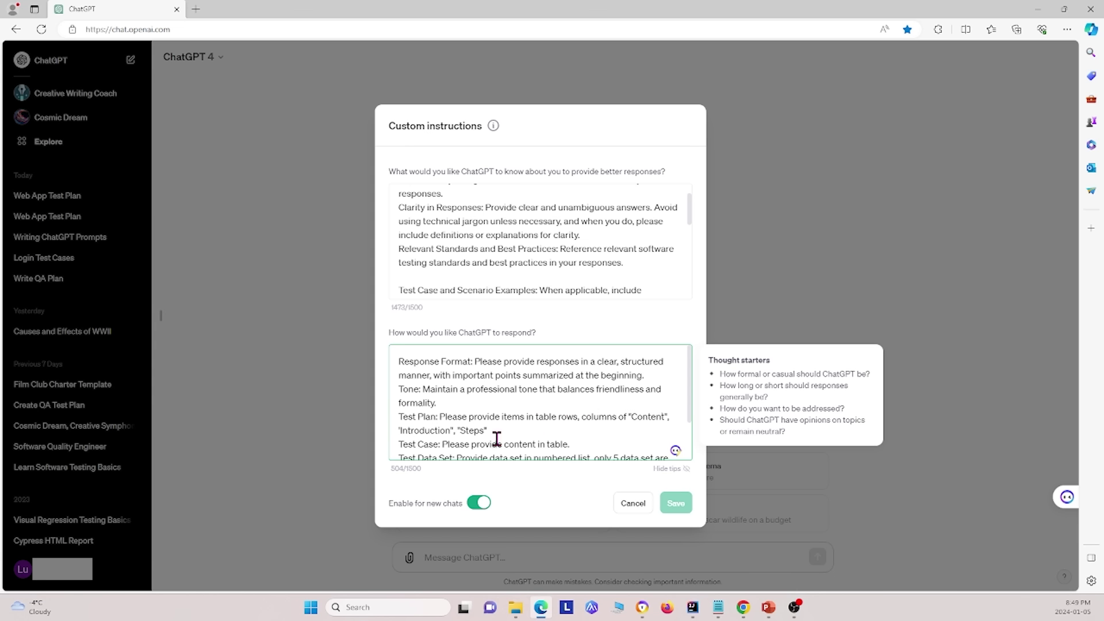
click(70, 154)
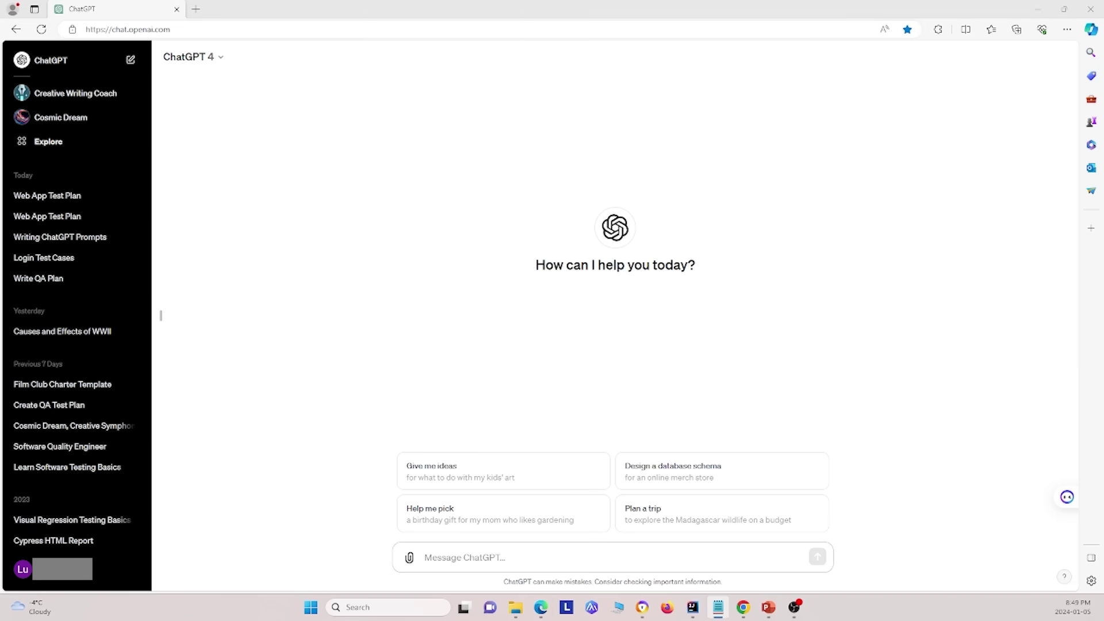
Send the web application test plan prompt with "Test Plan" wrapped in quotes.
click(434, 561)
text(Please provide a Test Plan for web application)
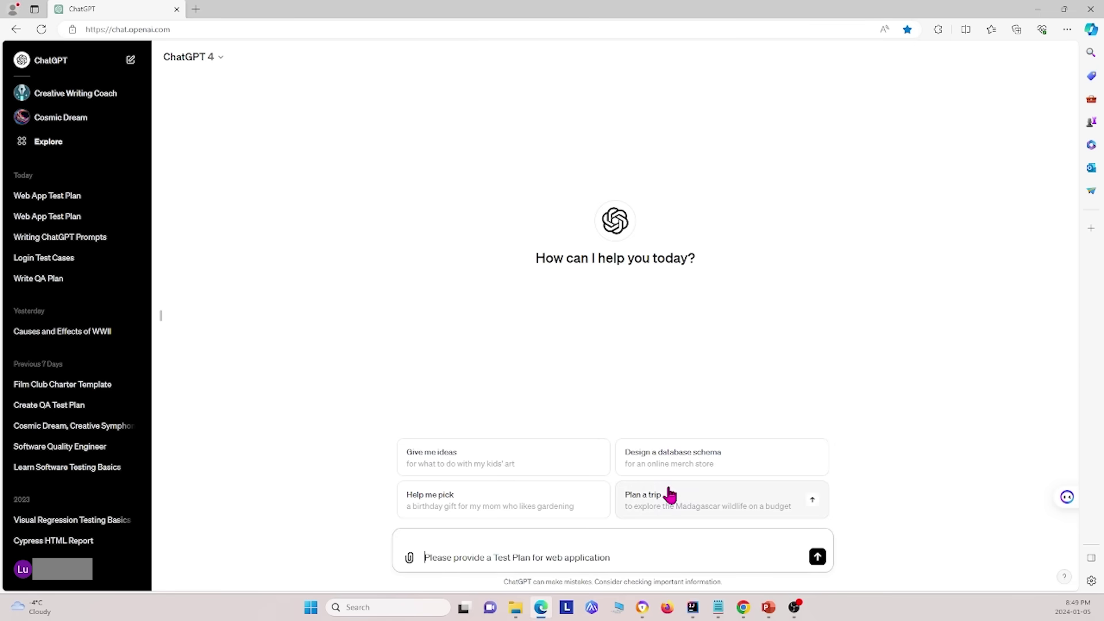
key(Delete)
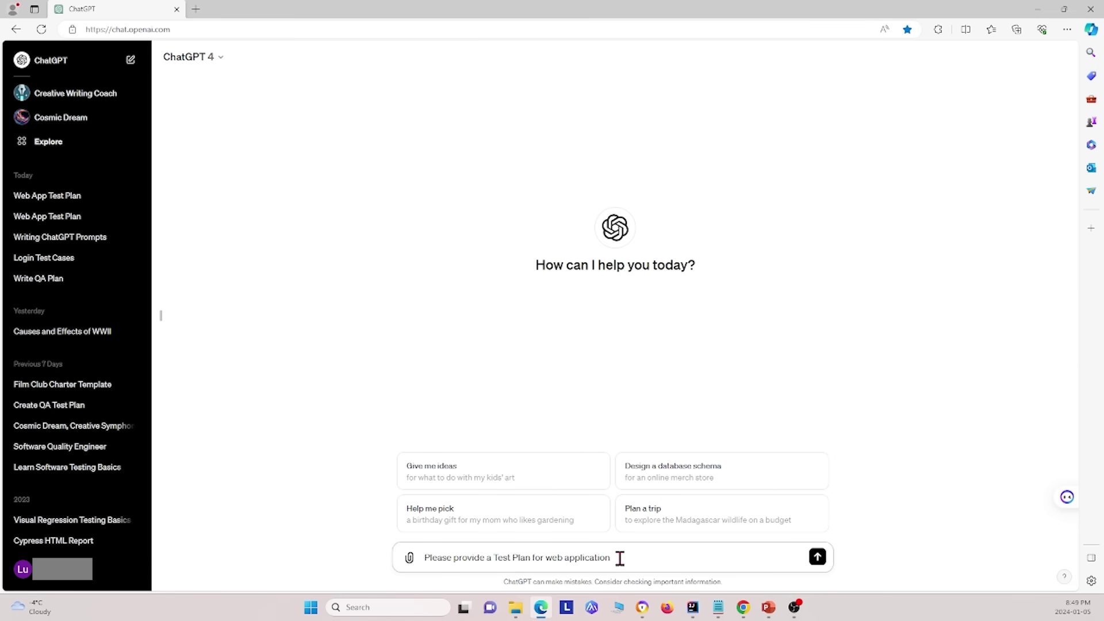
click(498, 563)
text(")
key(Right)
key(Right)
text(")
key(Return)
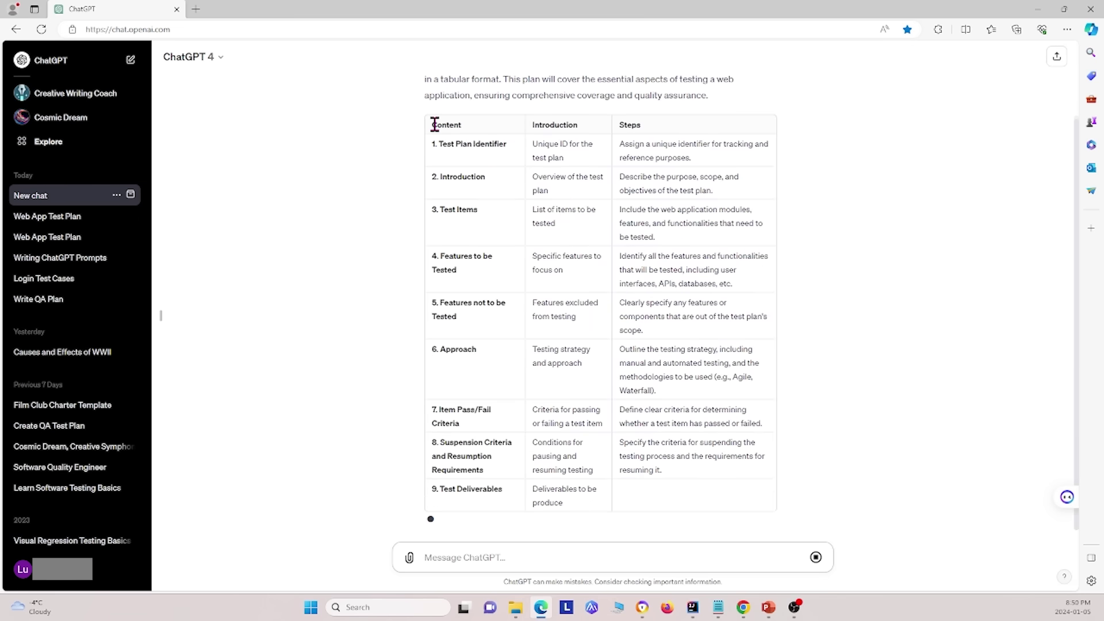
Scroll through the 16-row Content/Introduction/Steps table down to Approvals.
scroll(435, 124, up, 2)
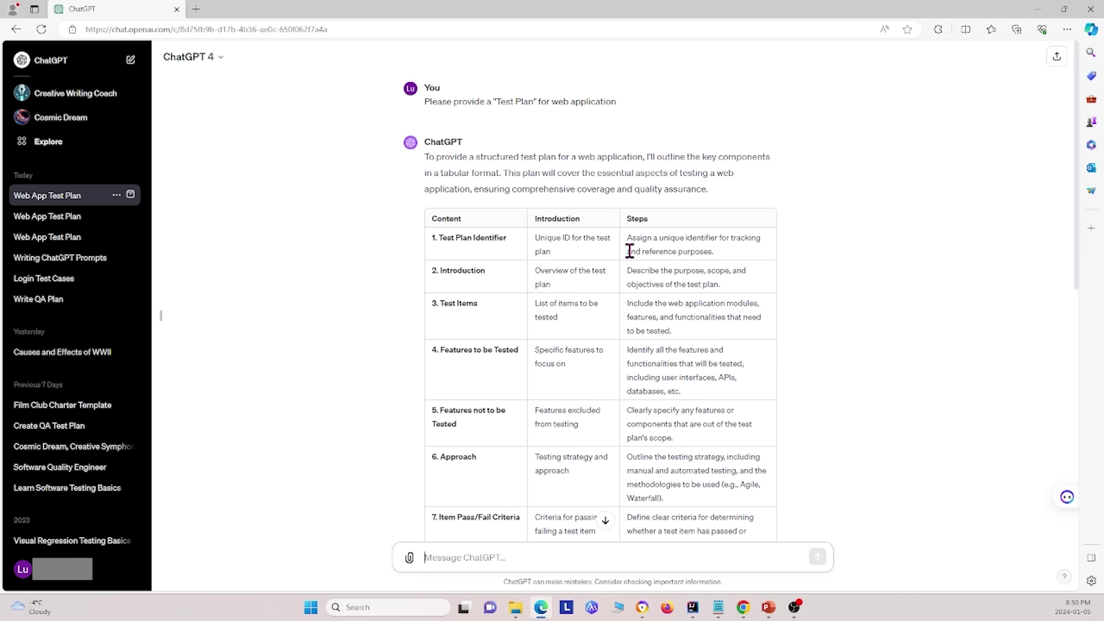
scroll(628, 249, down, 1)
scroll(484, 149, up, 1)
scroll(720, 282, down, 1)
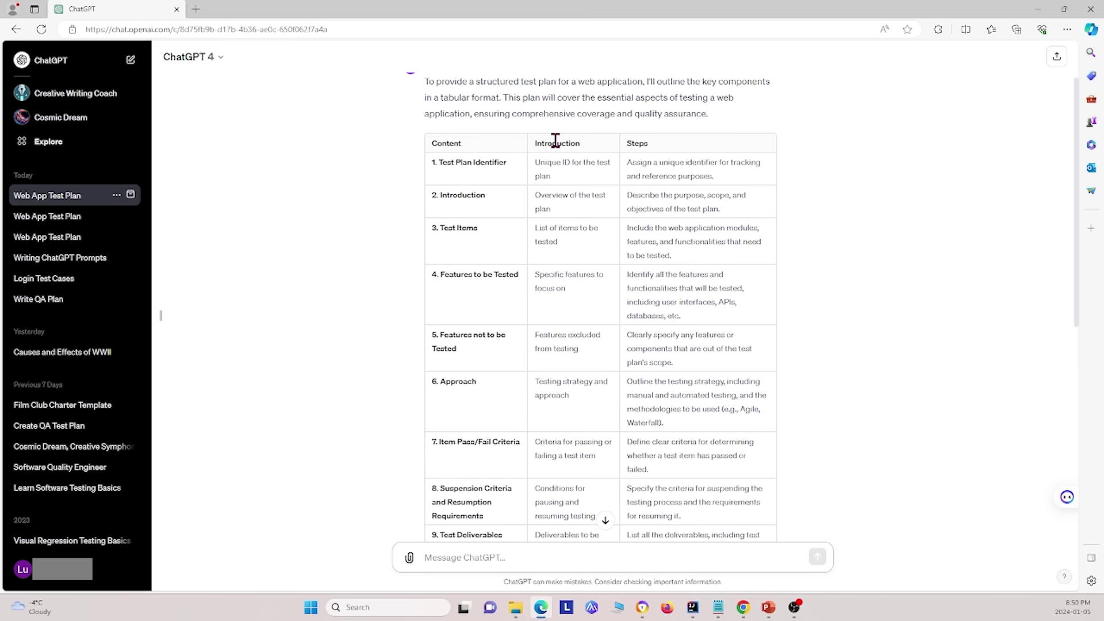
scroll(635, 146, down, 6)
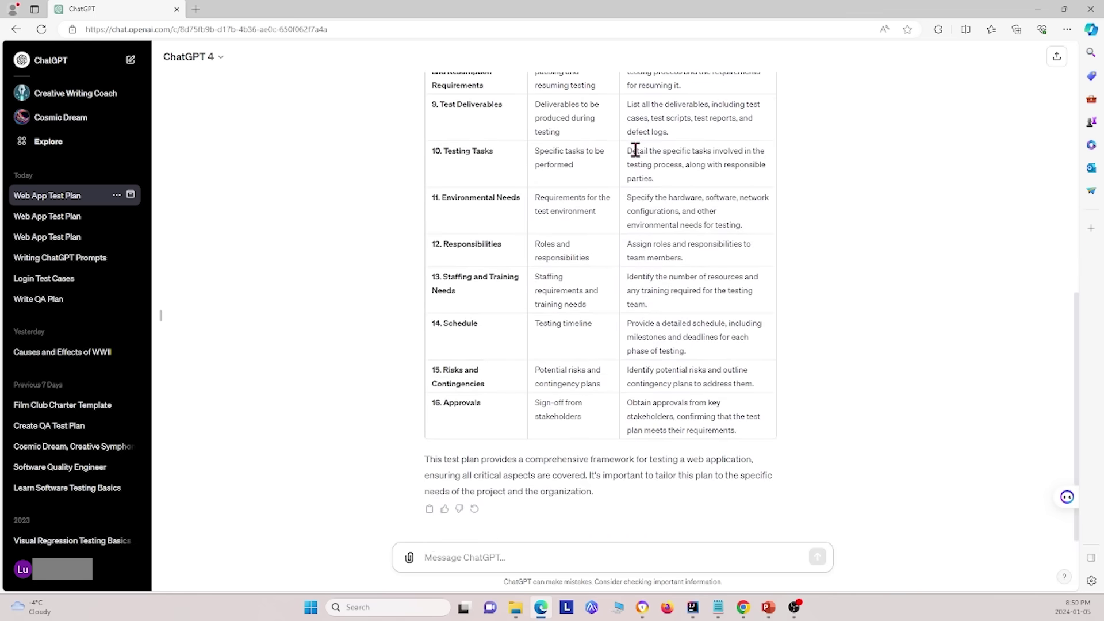